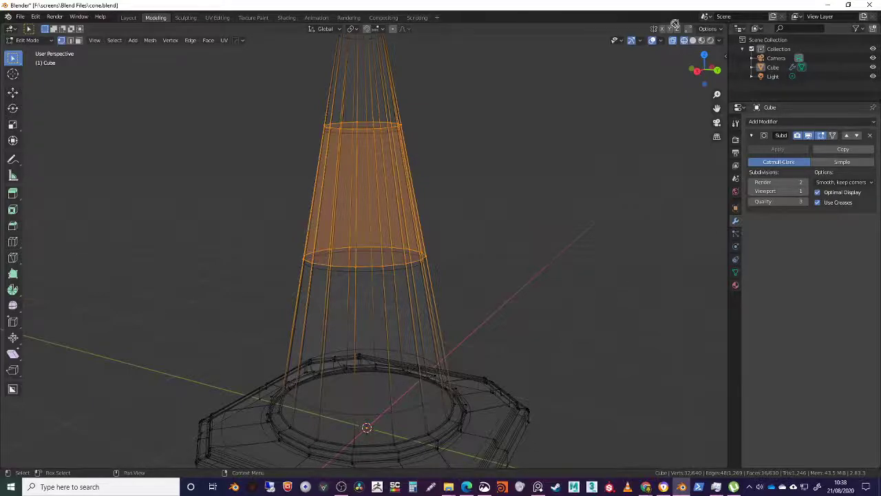
Split the 3D viewport vertically and change the new area beside it to an Image Editor.
left_click_drag(726, 23, 554, 26)
left_click(582, 40)
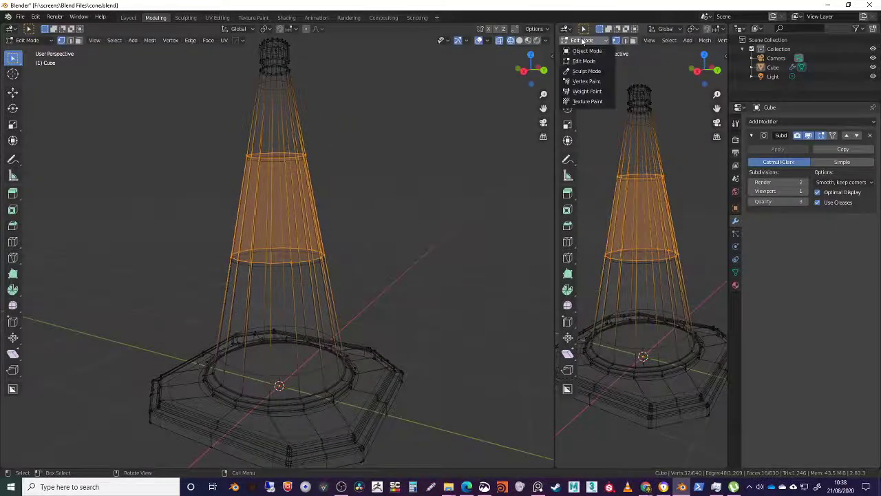
left_click(565, 32)
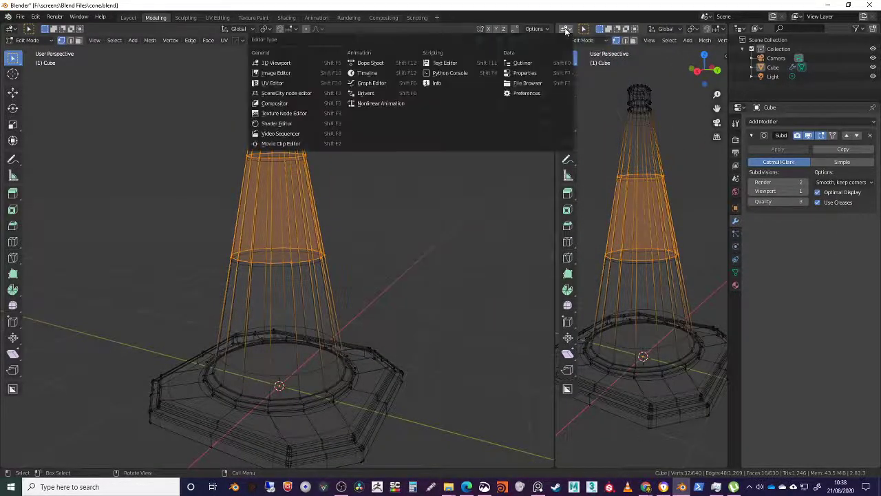
left_click(302, 73)
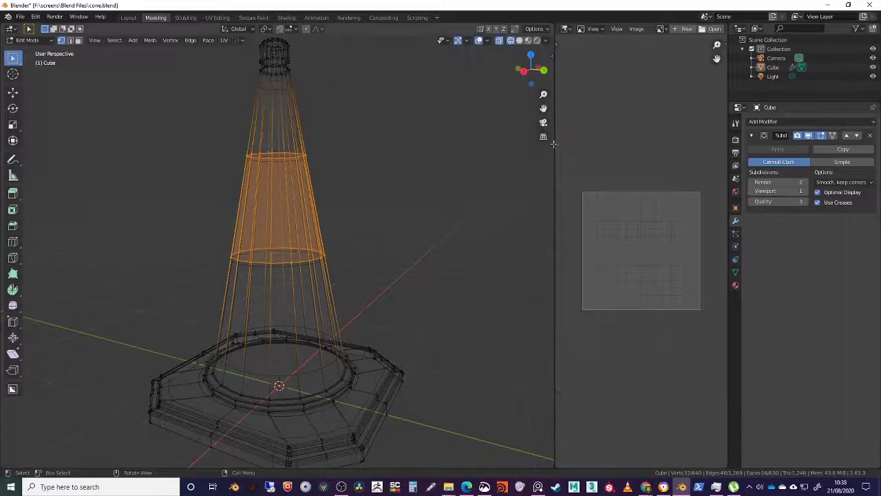
Display the 20_1.jpg cone photo in the Image Editor and replace it with the fstoppers cinematic image as reference.
left_click(662, 29)
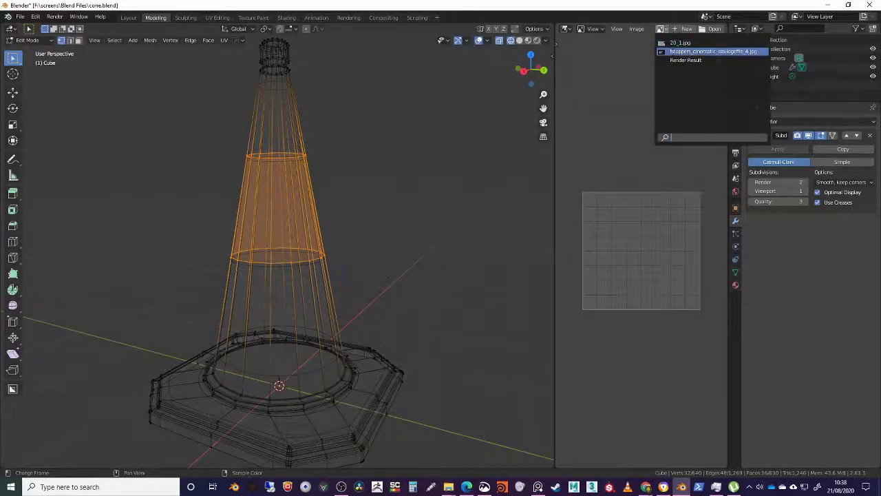
left_click(678, 43)
scroll(582, 194, "up", 5)
middle_click_drag(581, 193, 587, 205)
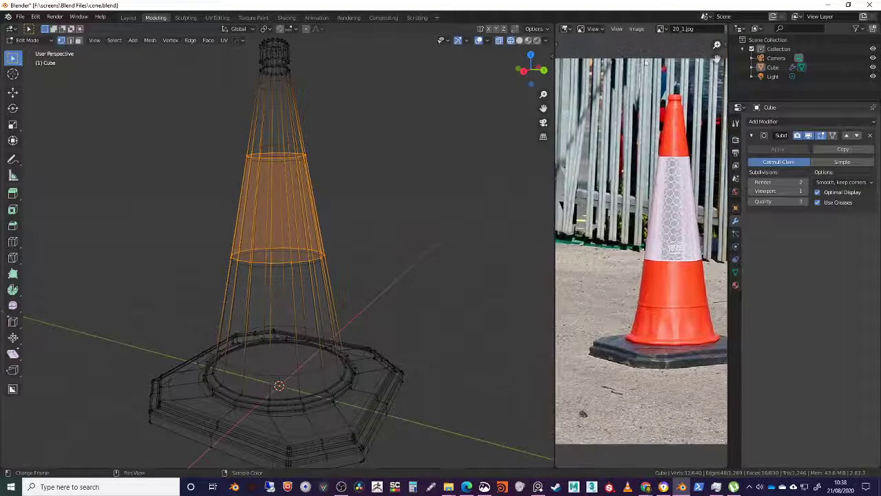
left_click(661, 29)
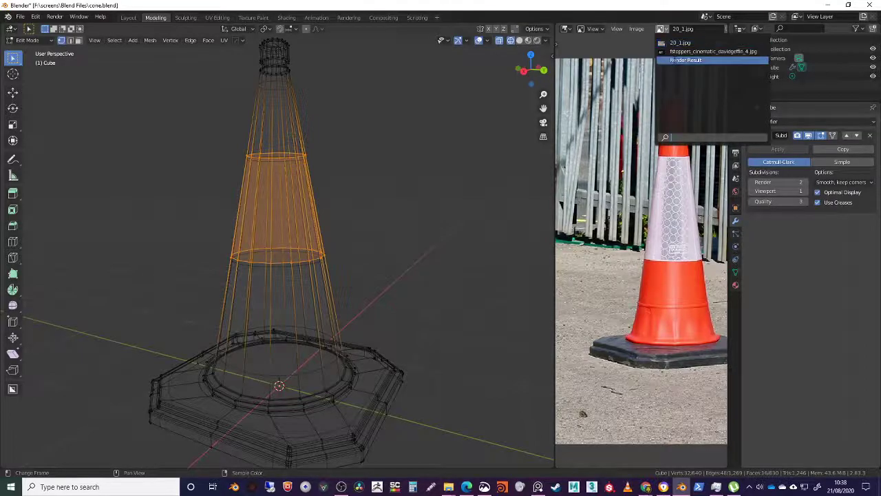
left_click(676, 51)
scroll(626, 251, "up", 4)
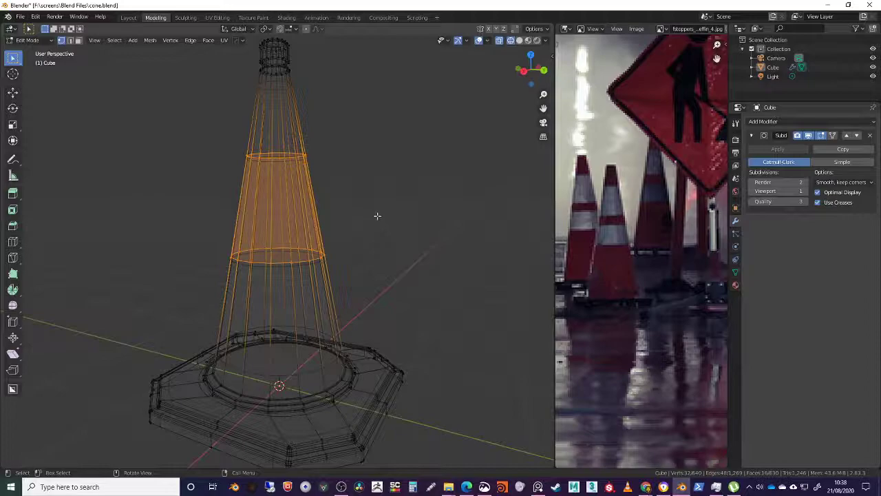
Select the upper edge loop around the cone's tapered body and dissolve its edges.
key("alt+a")
left_click_drag(224, 139, 344, 177)
scroll(354, 189, "up", 4)
middle_click_drag(340, 198, 293, 211)
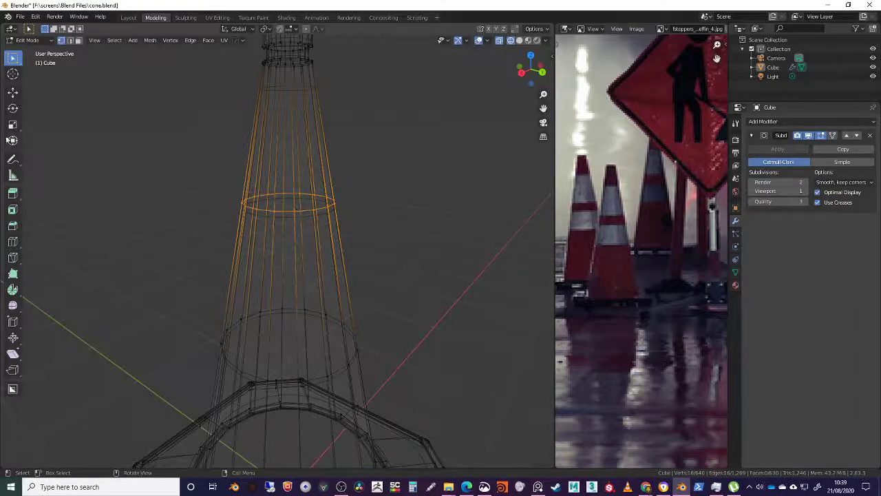
left_click(12, 92)
left_click_drag(287, 163, 288, 163)
mouse_move(372, 223)
middle_mouse_down()
mouse_move(377, 216)
mouse_move(378, 236)
middle_mouse_up()
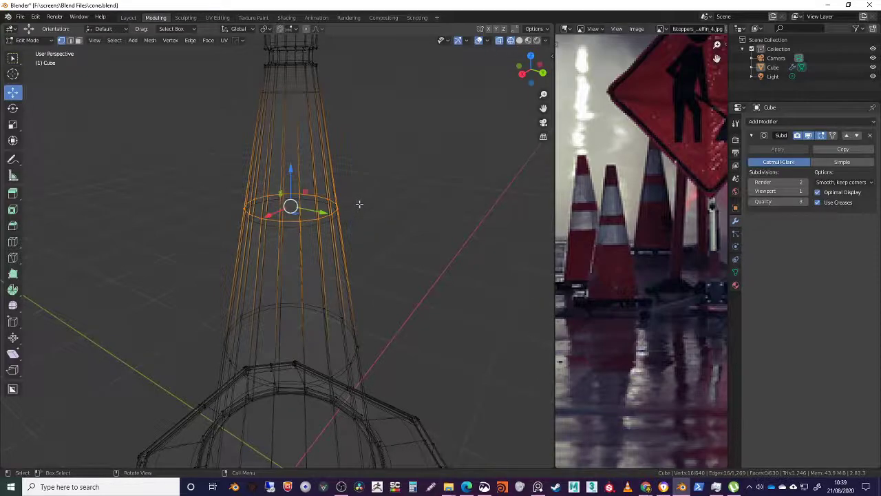
middle_click_drag(364, 153, 363, 174)
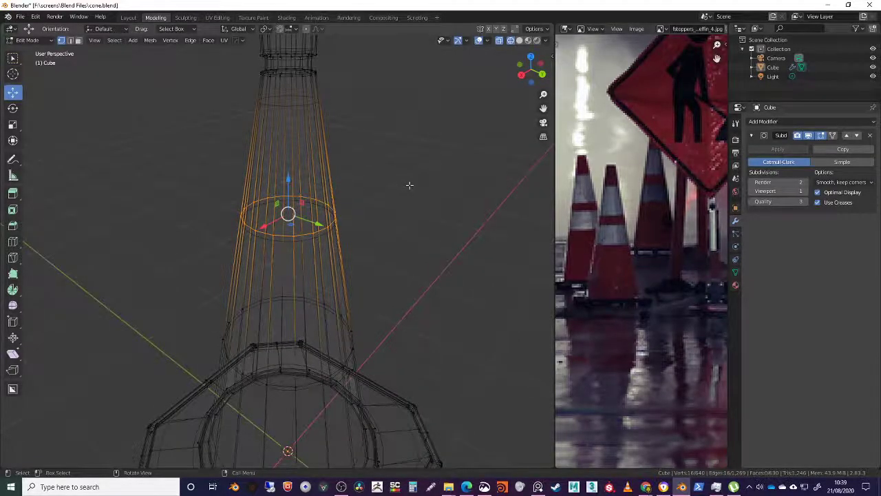
key("2")
right_click(303, 236)
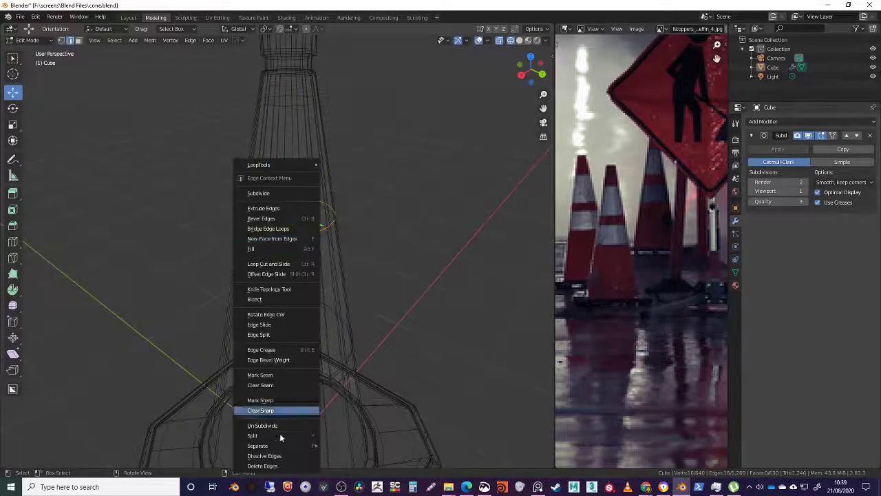
left_click(277, 458)
middle_click_drag(285, 451, 324, 268)
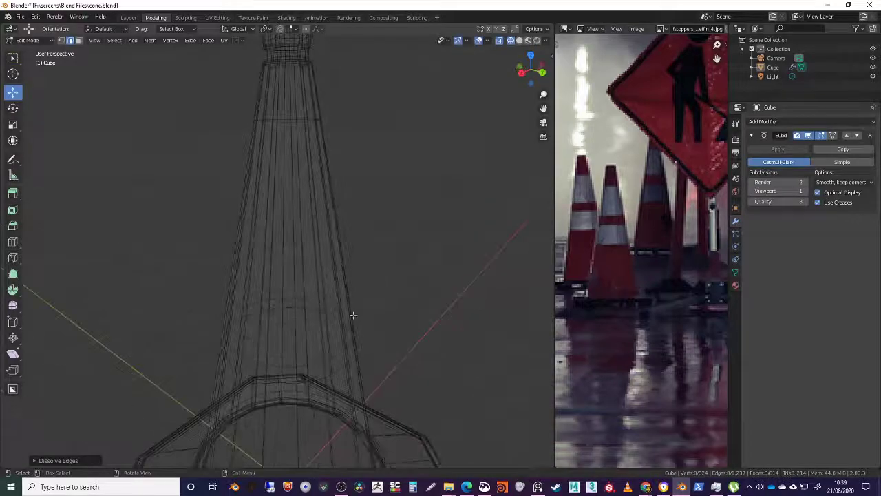
Add a loop cut around the cone's body and slide it up toward the tip by a factor of about -0.43.
key("ctrl+r")
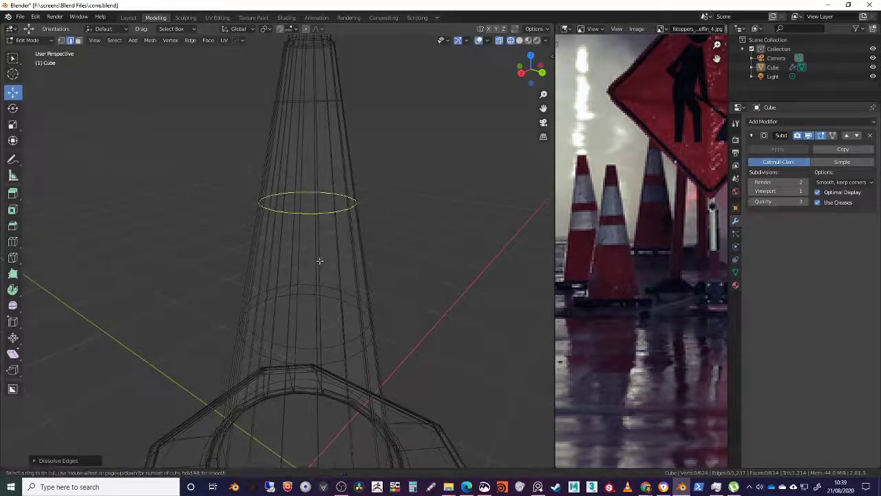
left_click(320, 263)
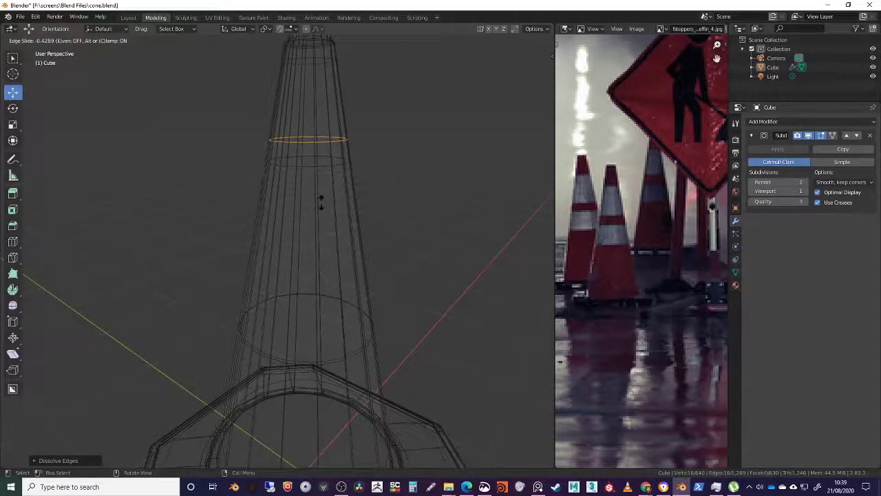
left_click(320, 201)
middle_click_drag(345, 267, 324, 324)
Select the lower edge loop around the cone's body and dissolve its edges.
left_click(329, 329)
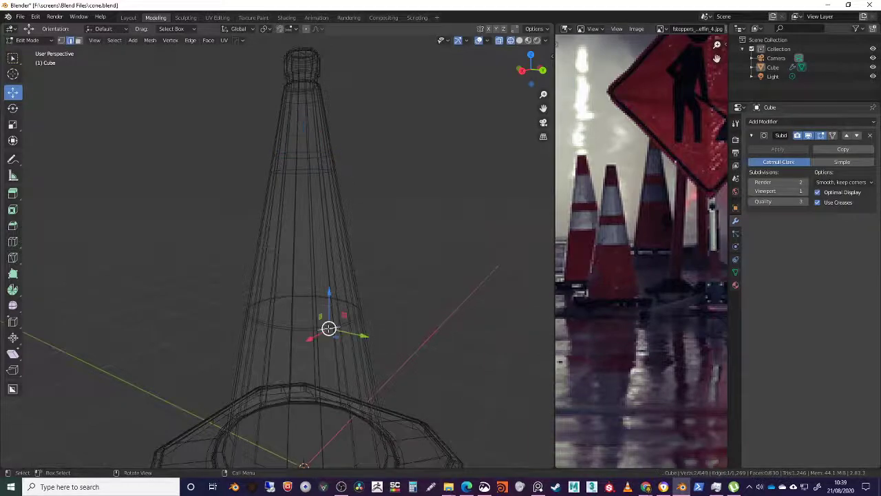
left_click(311, 326, "alt")
middle_click_drag(380, 293, 376, 296)
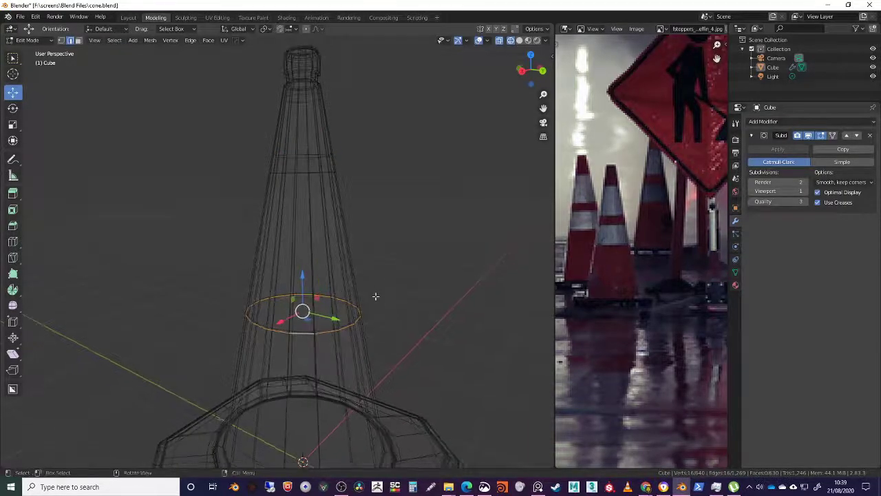
right_click(375, 296)
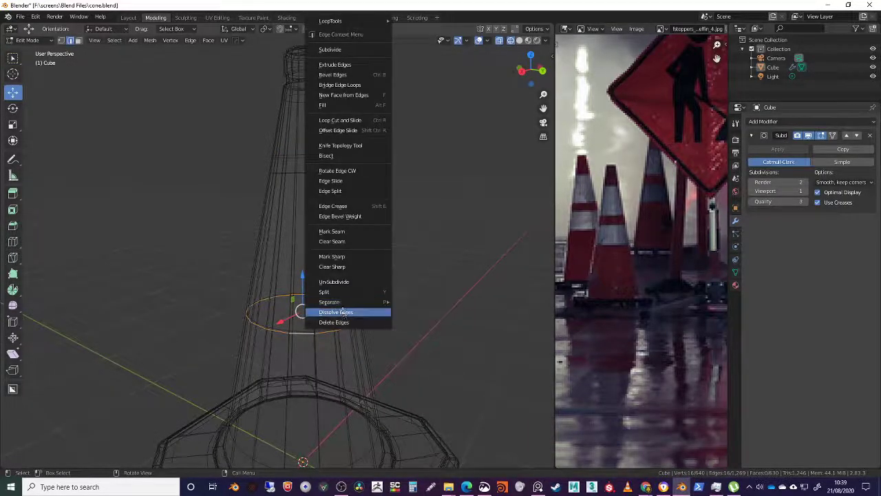
left_click(375, 311)
Add a loop cut around the cone's lower body and slide it down toward the base by a factor of about 0.48.
middle_click_drag(392, 324, 390, 266)
key("ctrl+r")
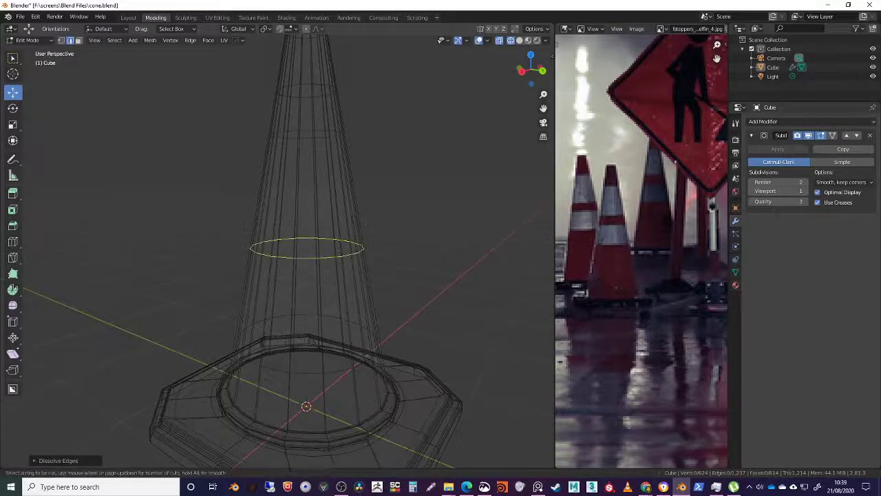
left_click(310, 256)
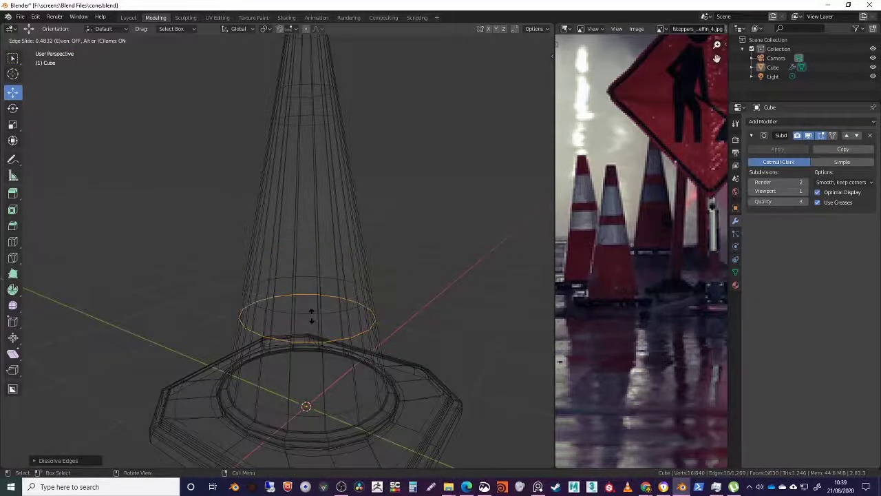
left_click(311, 315)
Add two more loop cuts around the middle of the cone, sliding the first down by about 0.15 and the second slightly up.
middle_click_drag(346, 282, 325, 265)
key("ctrl+r")
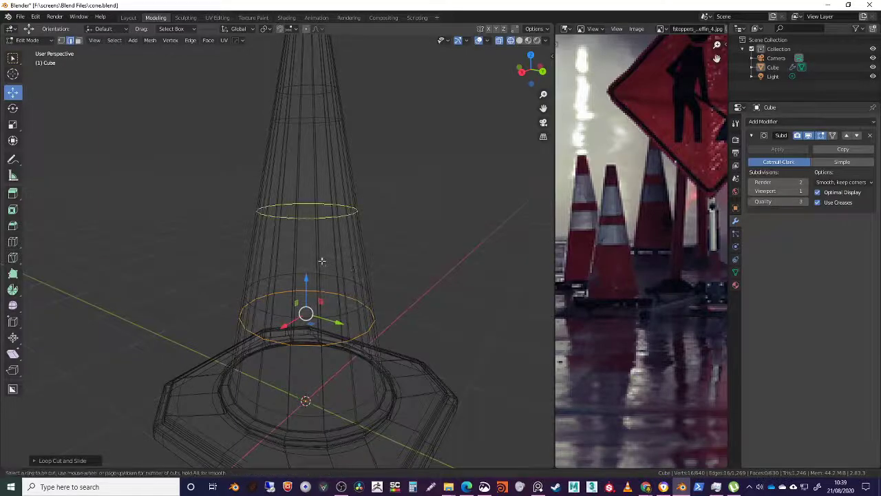
left_click(323, 254)
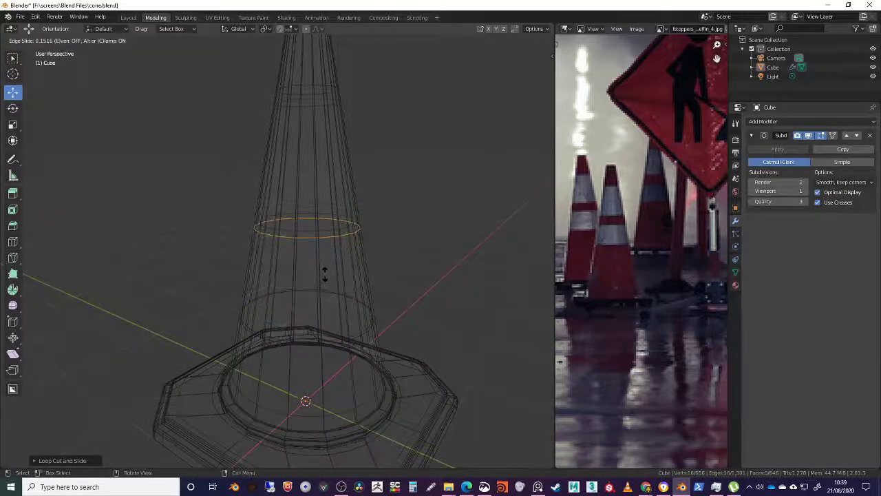
left_click(325, 274)
key("ctrl+r")
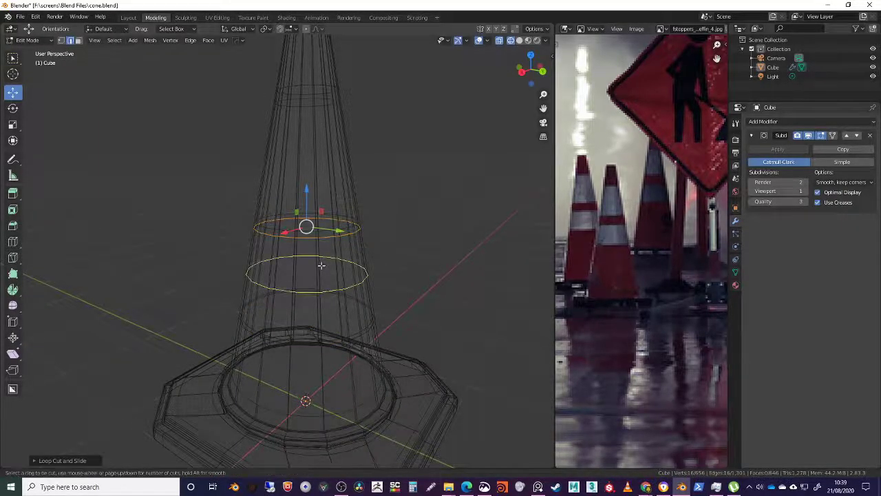
left_click(321, 265)
left_click(321, 245)
left_click(406, 222)
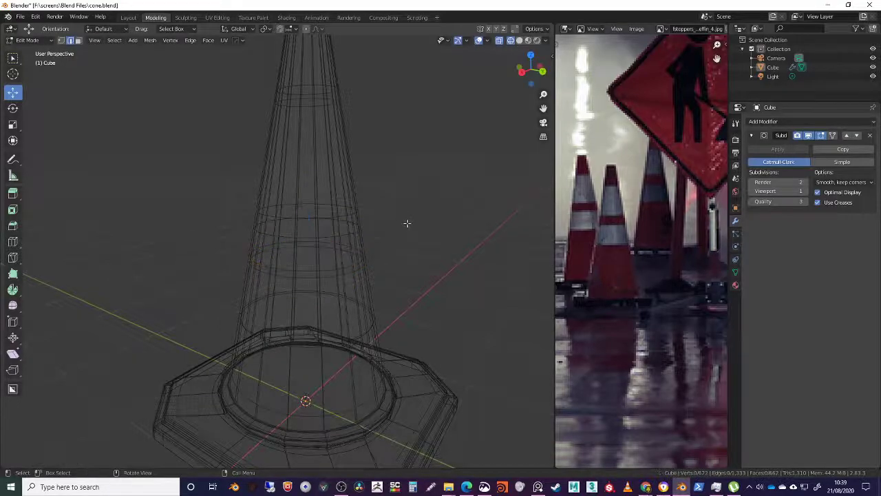
Return to Object Mode, switch to the Shading workspace and select the cone.
middle_click_drag(406, 222, 409, 207)
middle_click_drag(327, 169, 318, 177)
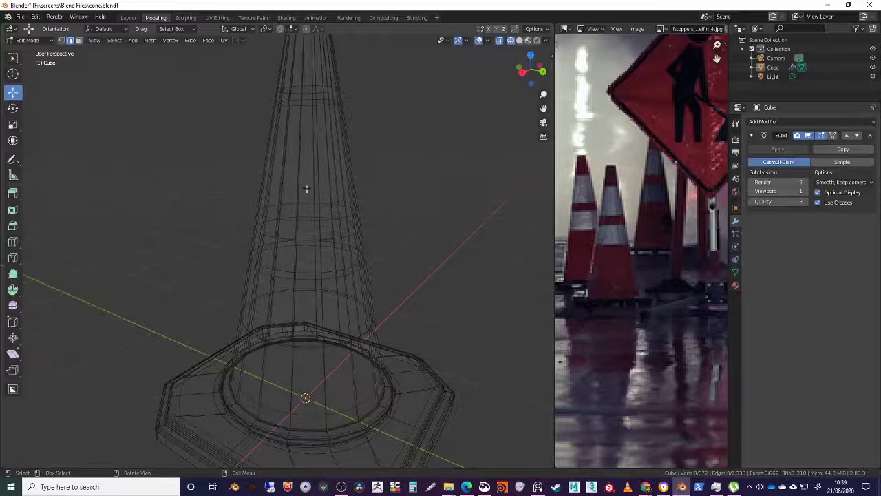
scroll(305, 248, "down", 4)
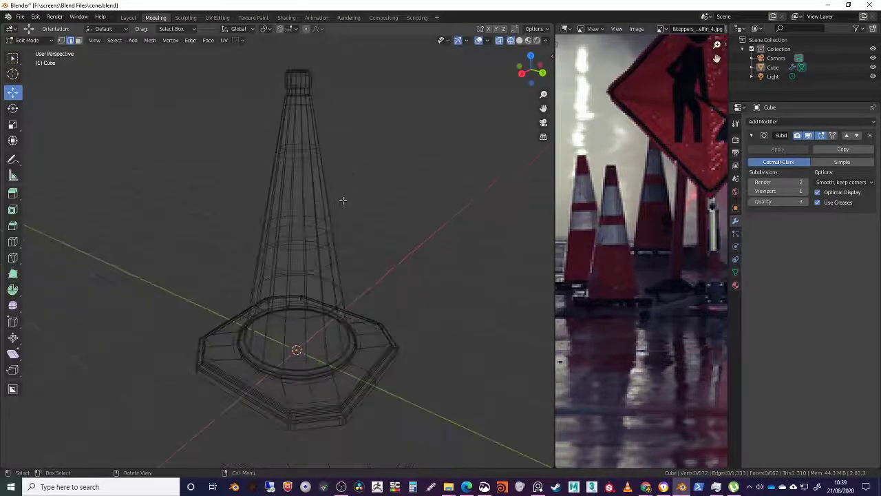
middle_click_drag(279, 212, 294, 193)
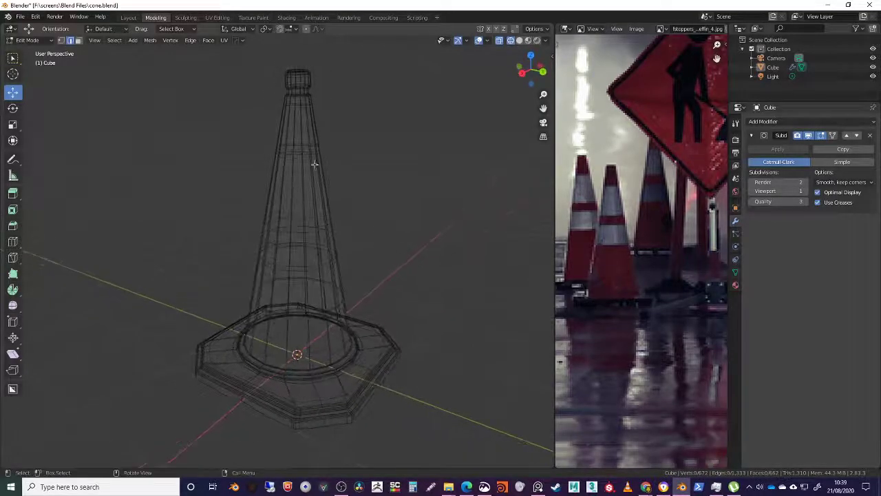
key("Tab")
middle_click_drag(373, 200, 350, 210)
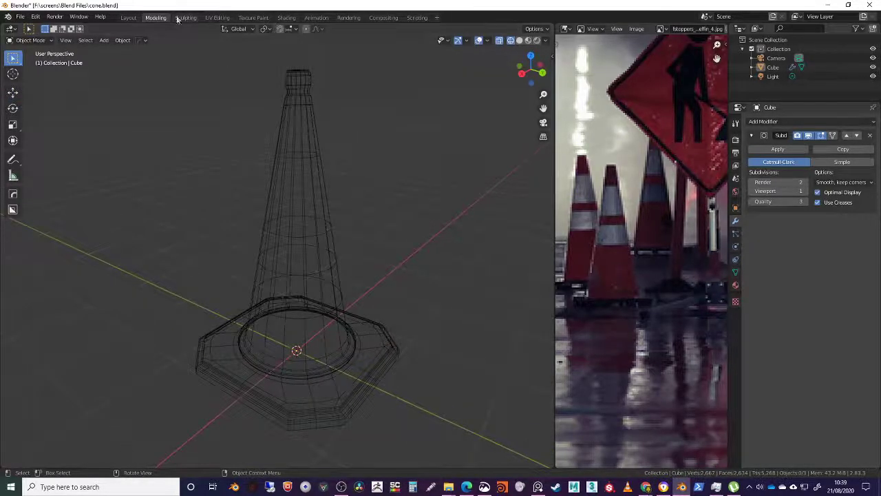
left_click(286, 18)
middle_click_drag(404, 150, 409, 132)
left_click(415, 117)
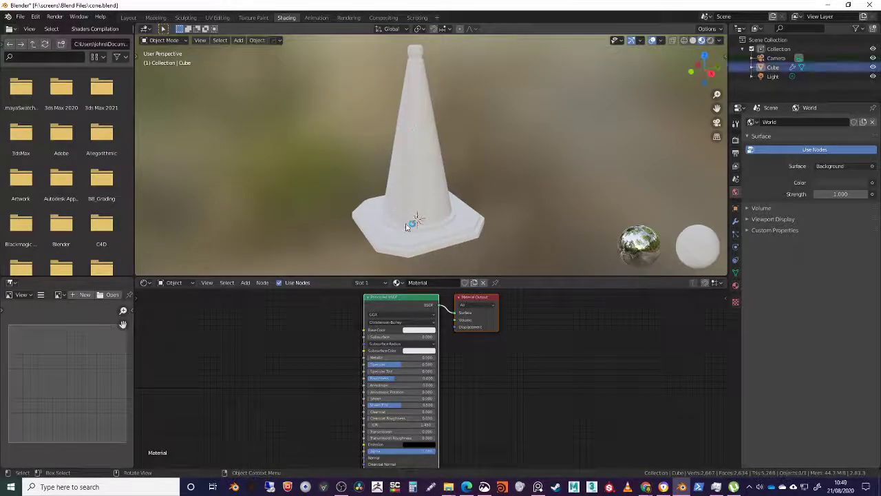
middle_click_drag(494, 302, 511, 353)
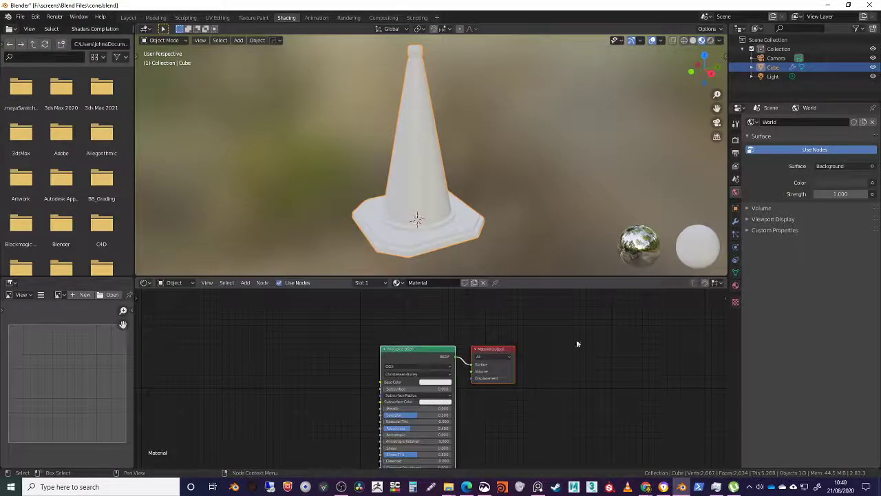
Rename the cone's existing material as Plastic Orange.
left_click(736, 286)
middle_click_drag(446, 322, 448, 302)
double_click(776, 125)
key("BackSpace")
type("Plastic Orange")
key("Return")
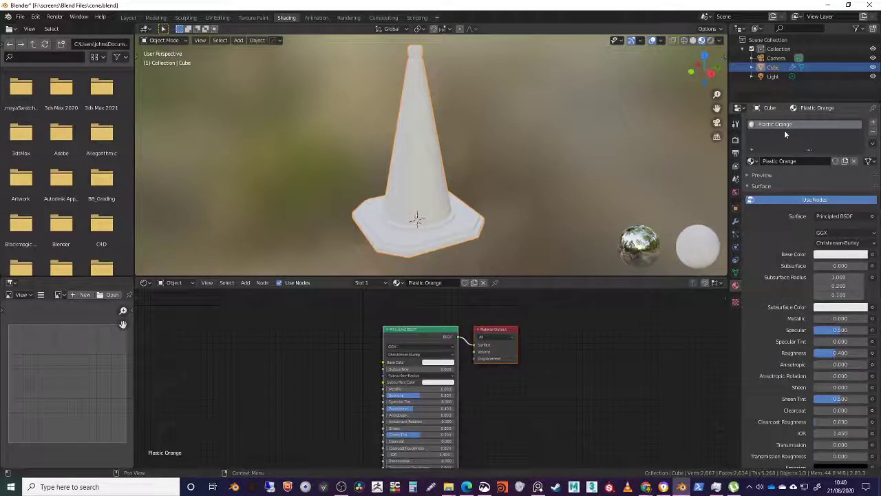
Give the Plastic Orange material a bright orange subsurface color and set its Subsurface value to 1.000.
left_click(438, 383)
left_click(443, 322)
left_click_drag(443, 323, 438, 335)
left_click_drag(389, 369, 455, 369)
middle_click_drag(458, 210, 459, 176)
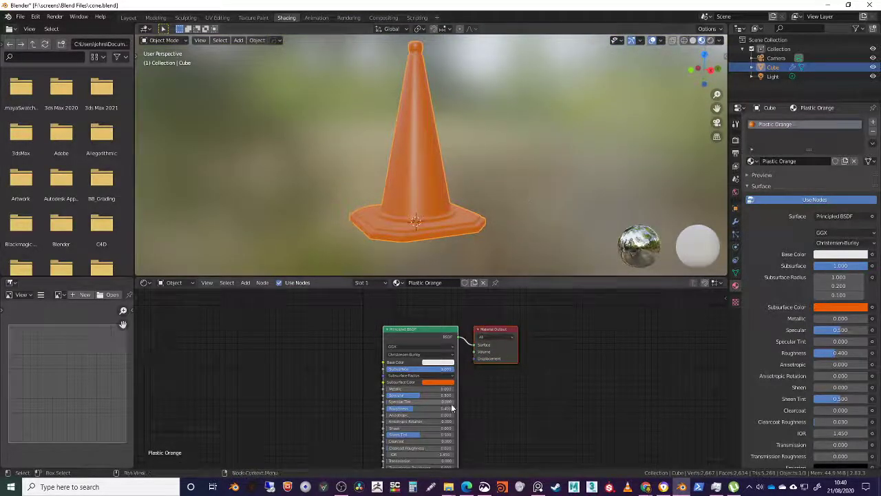
Split the Shader Editor and show the 20_1.jpg cone photo in a new Image Editor beside it.
scroll(451, 375, "up", 5)
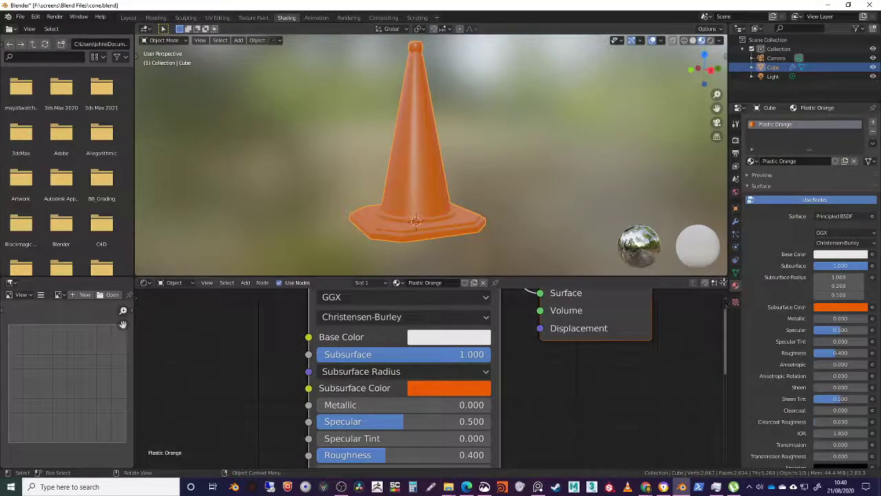
left_click_drag(725, 279, 549, 275)
left_click(557, 282)
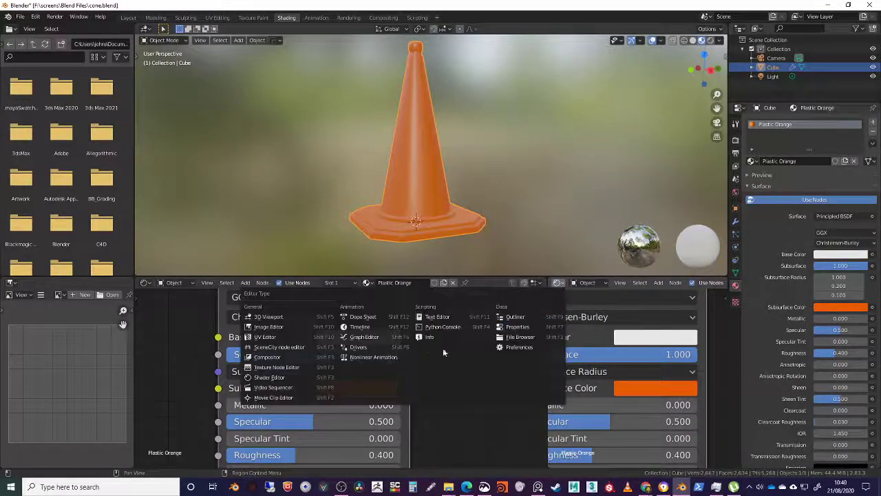
left_click(265, 326)
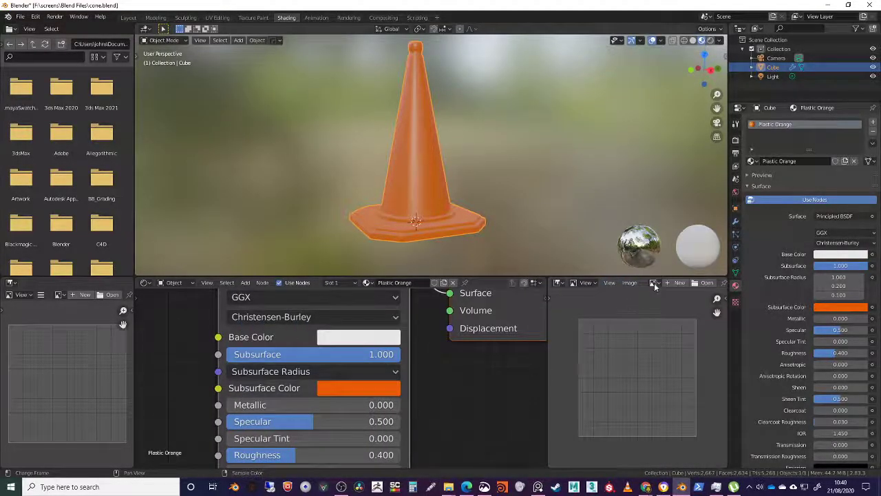
left_click(654, 283)
left_click(671, 295)
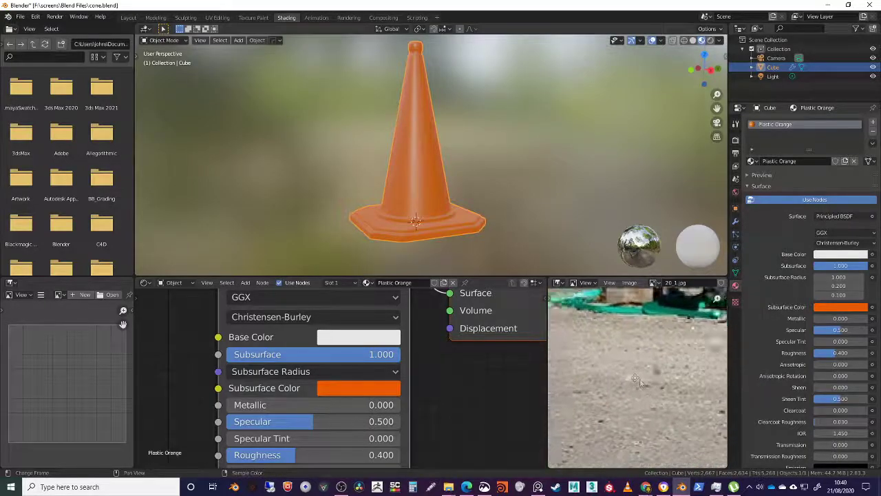
Sample the Plastic Orange material's subsurface color from the cone's red-orange body in the reference photo.
scroll(643, 378, "down", 3)
left_click(358, 387)
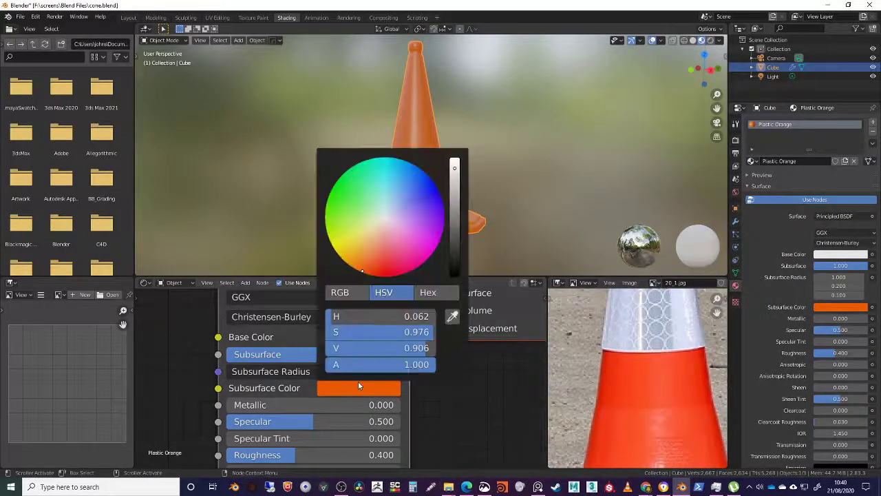
left_click(452, 316)
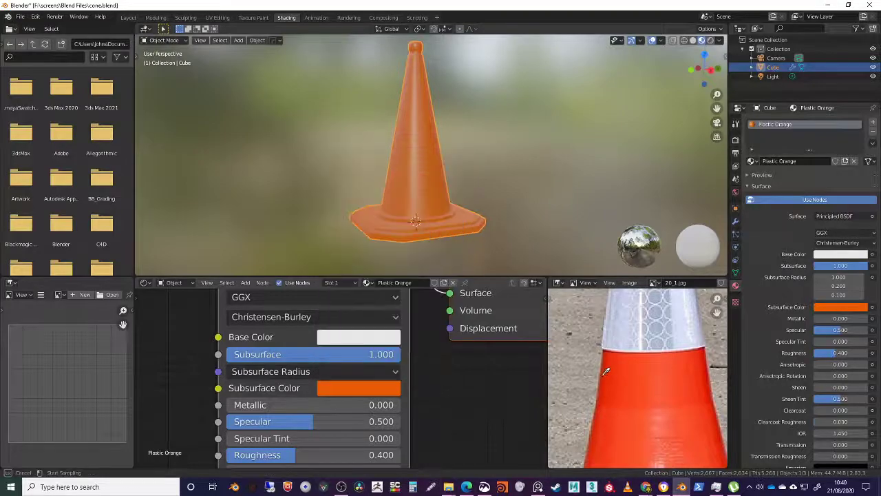
left_click(613, 373)
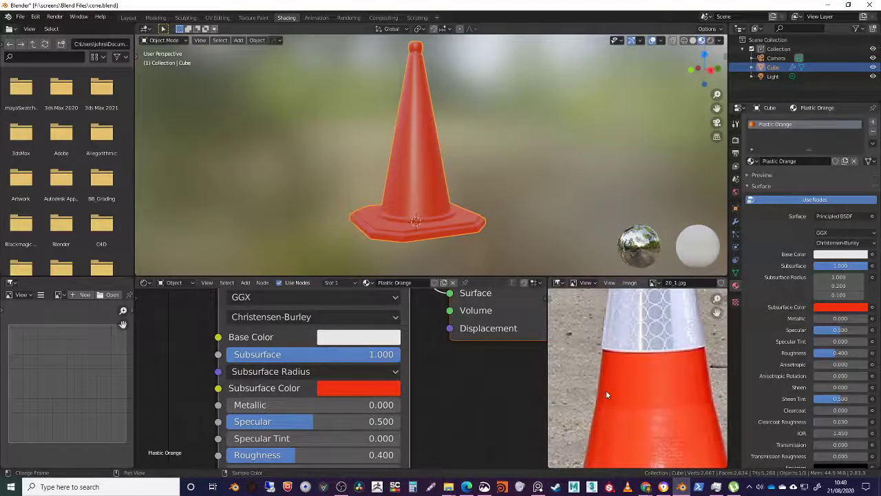
middle_click_drag(422, 195, 453, 147)
scroll(456, 184, "down", 3)
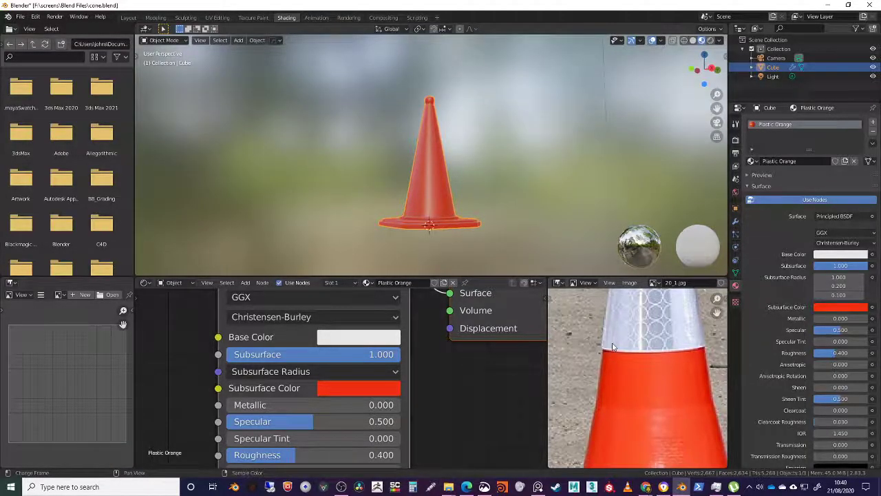
middle_click_drag(617, 360, 617, 350)
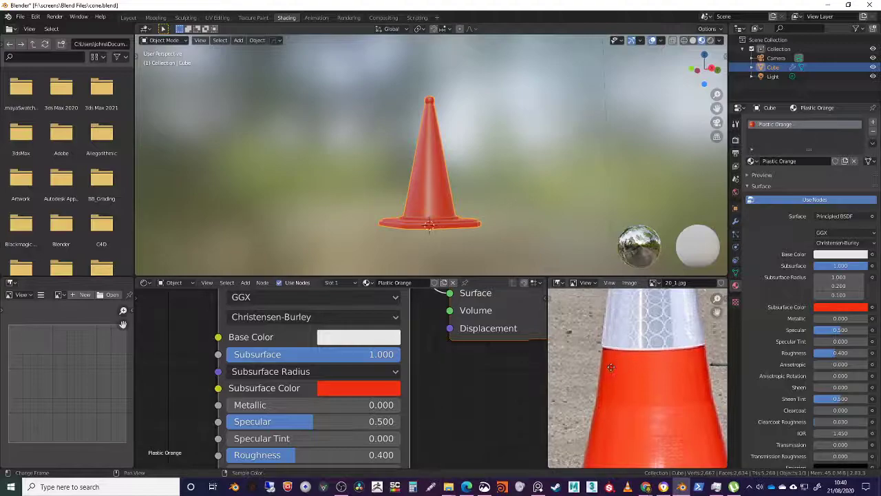
middle_click_drag(422, 178, 422, 196)
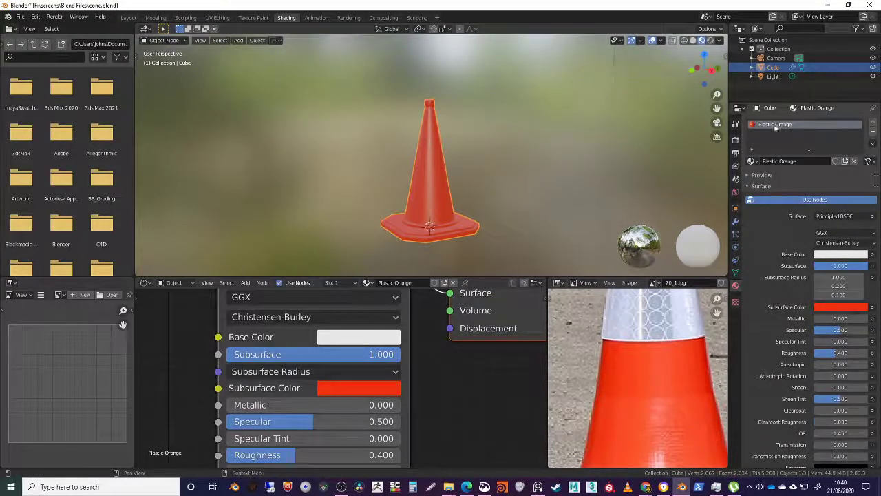
Add a second material slot to the cone and create a new material named Reflecta in it.
middle_click_drag(482, 399, 492, 433)
middle_click_drag(431, 382, 228, 358)
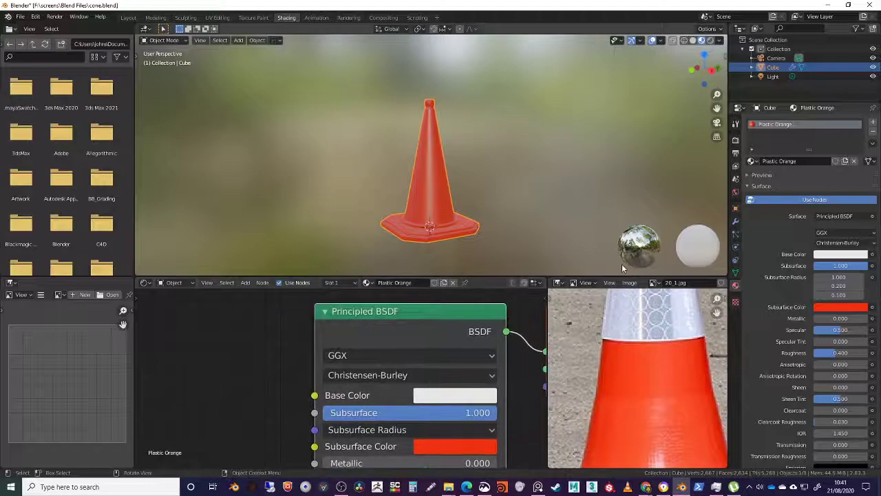
left_click(872, 123)
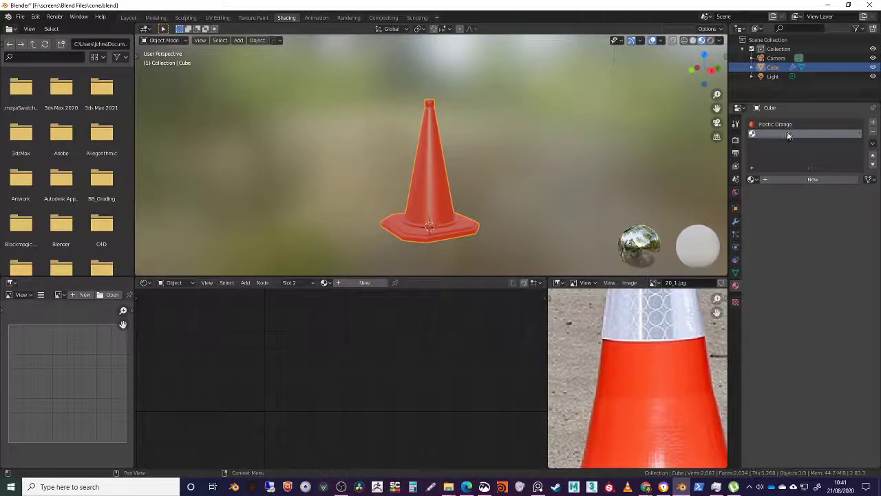
left_click(767, 177)
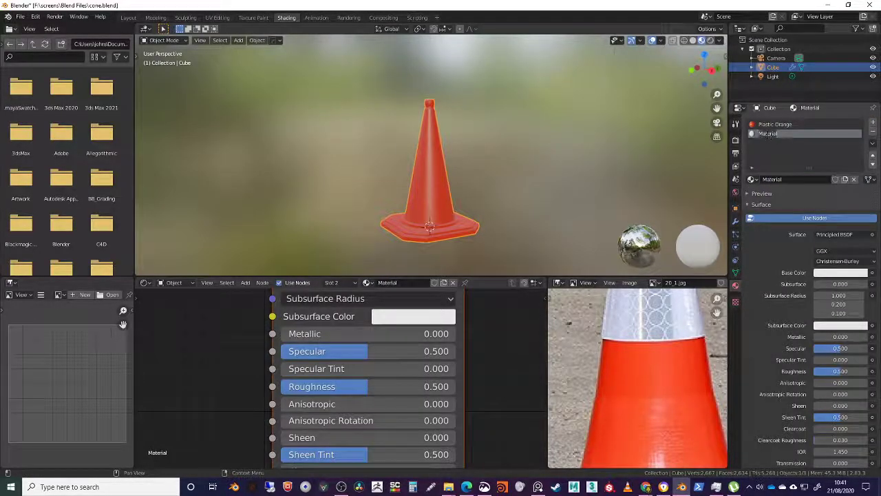
type("Reflecta")
key("Return")
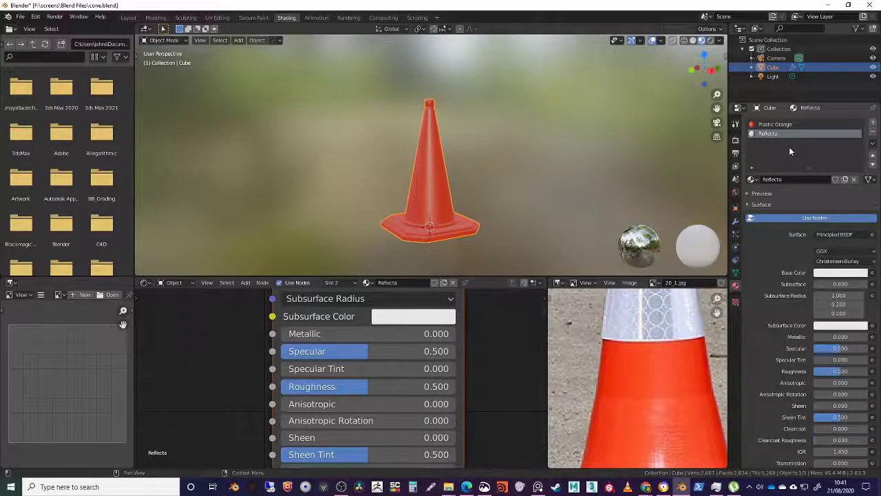
In Edit Mode with X-ray on, select the face loops of both stripe bands and assign the Reflecta material to them.
middle_click_drag(497, 292, 463, 385)
scroll(639, 340, "down", 2)
middle_click_drag(633, 379, 626, 432)
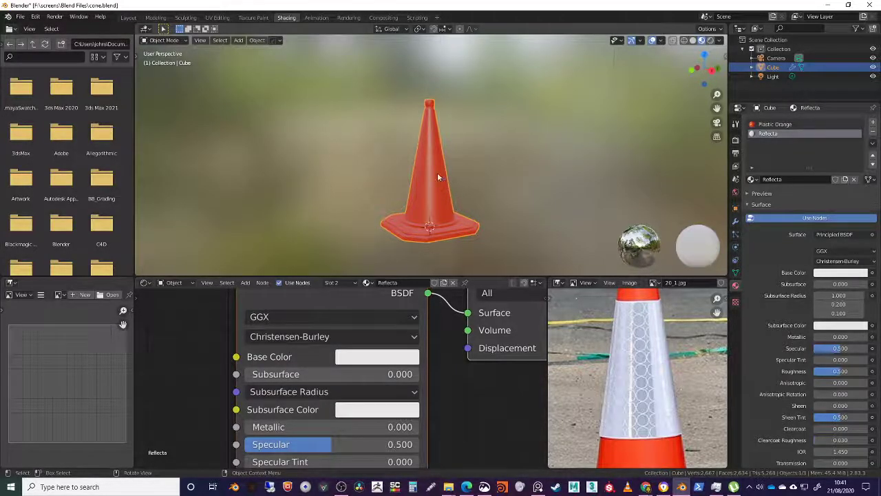
key("Tab")
left_click(214, 40)
left_click(430, 147, "alt")
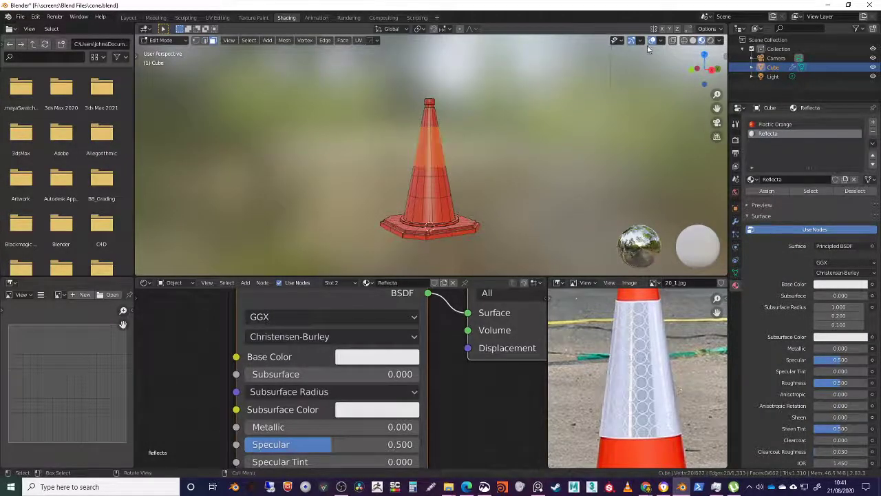
key("1")
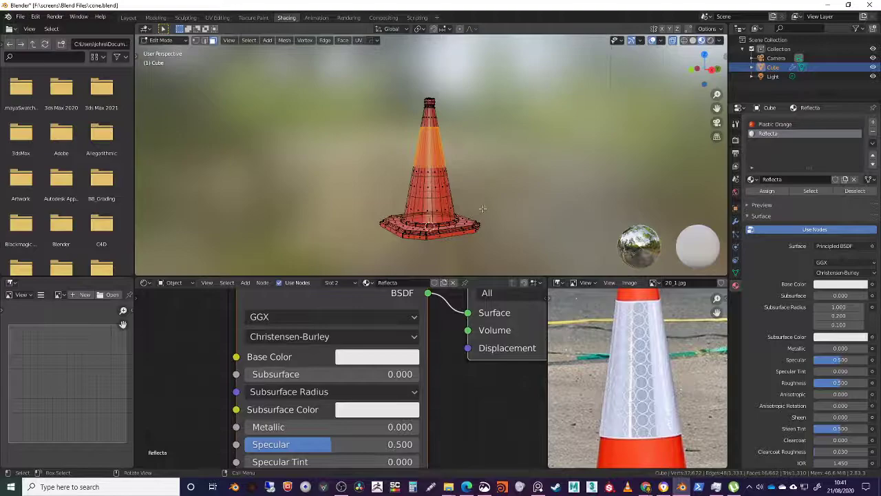
middle_click_drag(477, 200, 472, 189)
left_click(471, 187, "alt+shift")
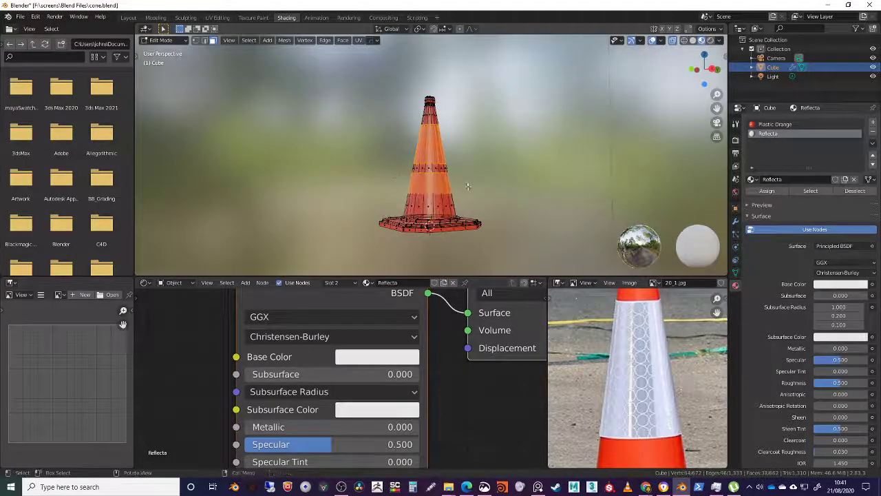
left_click(767, 191)
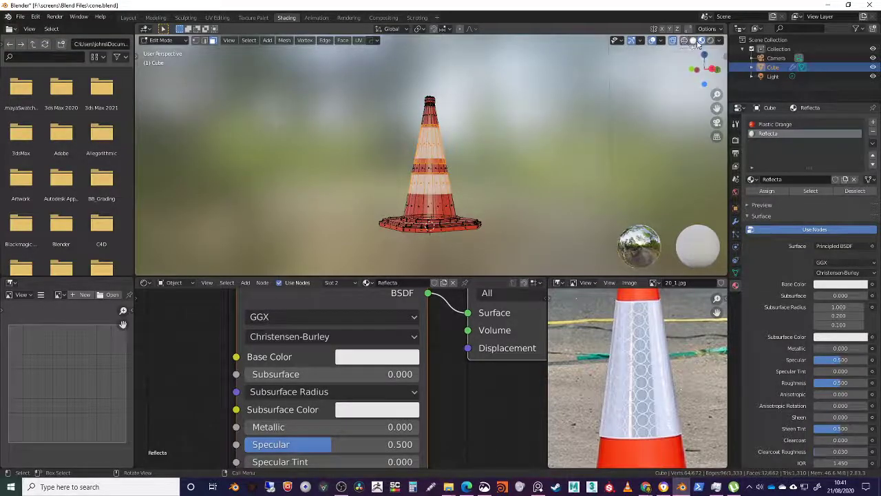
Turn off X-ray, return to Object Mode and deselect the cone.
left_click(673, 41)
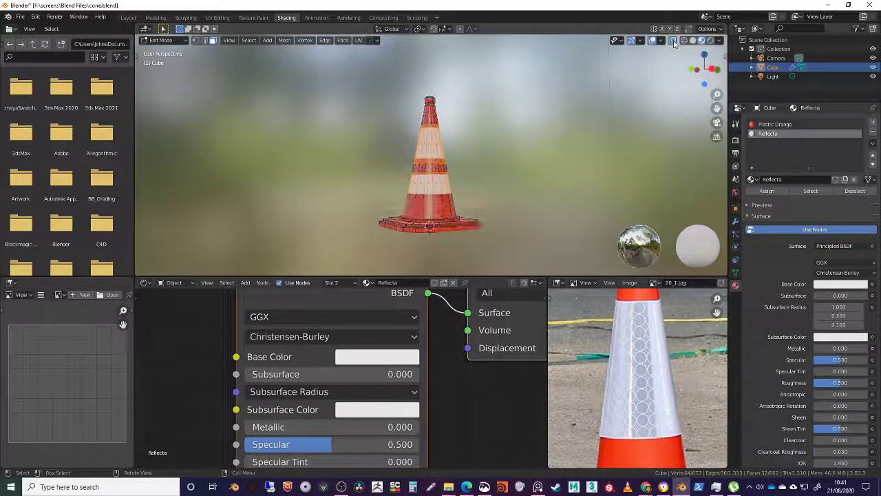
key("Tab")
left_click(518, 157)
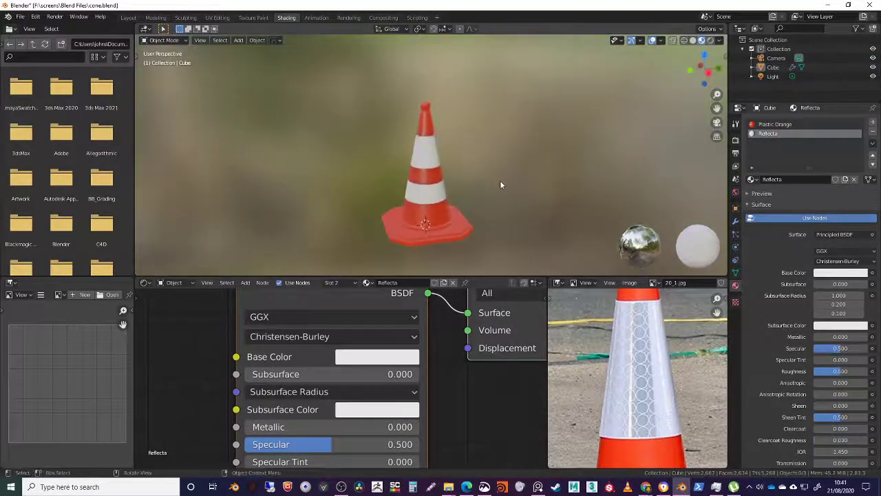
Set the Reflecta material's Metallic to 0.923 and its Subsurface to 1.000.
scroll(501, 180, "up", 5)
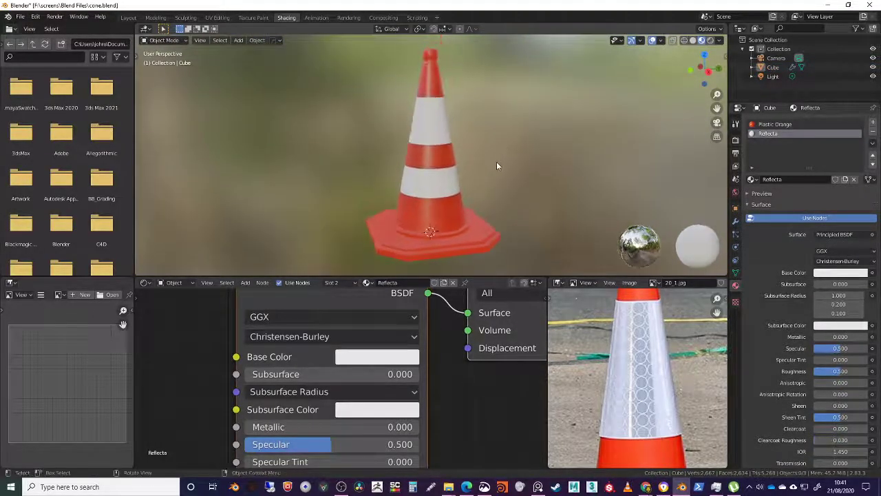
middle_click_drag(200, 331, 300, 338)
scroll(300, 338, "down", 3)
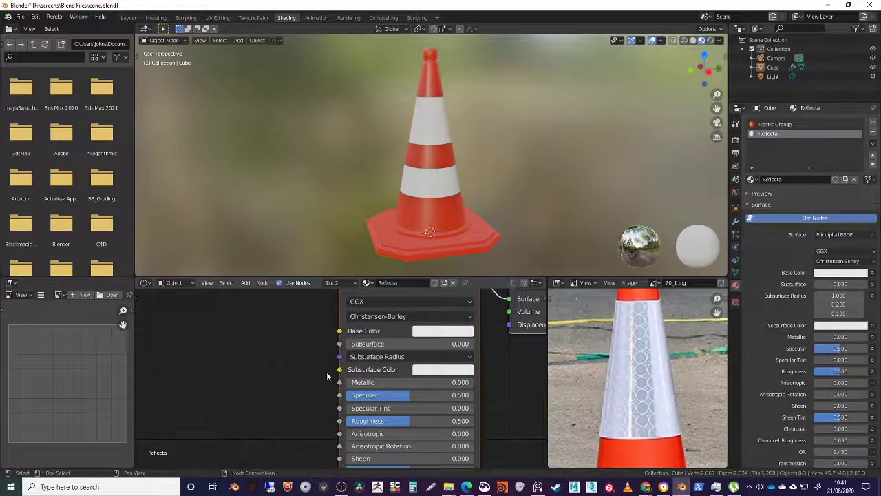
left_click_drag(386, 382, 396, 382)
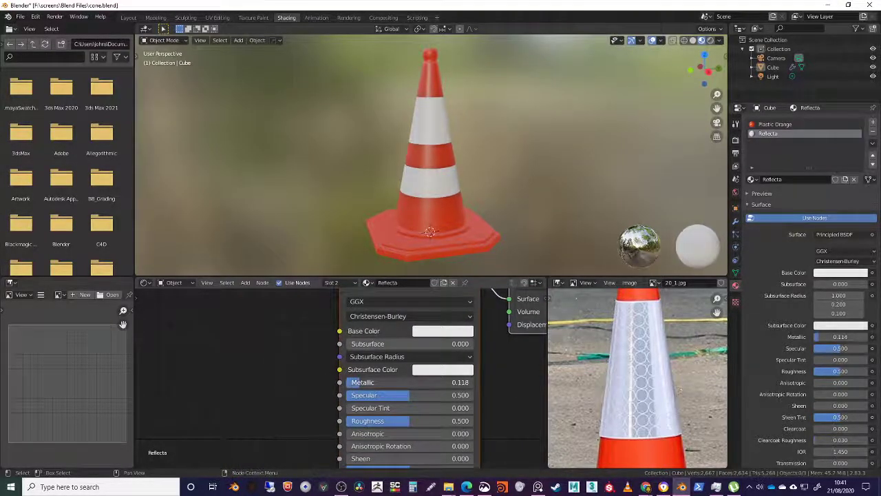
left_click_drag(417, 382, 464, 382)
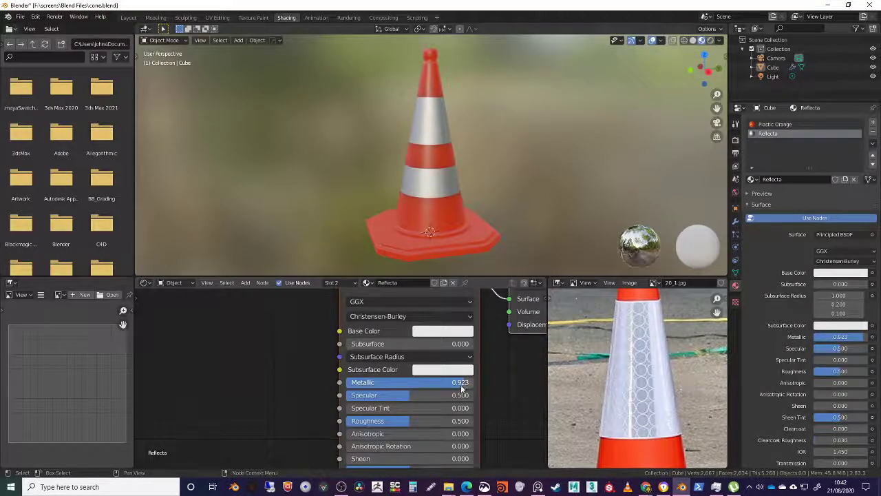
left_click_drag(441, 343, 508, 344)
left_click_drag(414, 344, 466, 344)
middle_click_drag(413, 224, 401, 200)
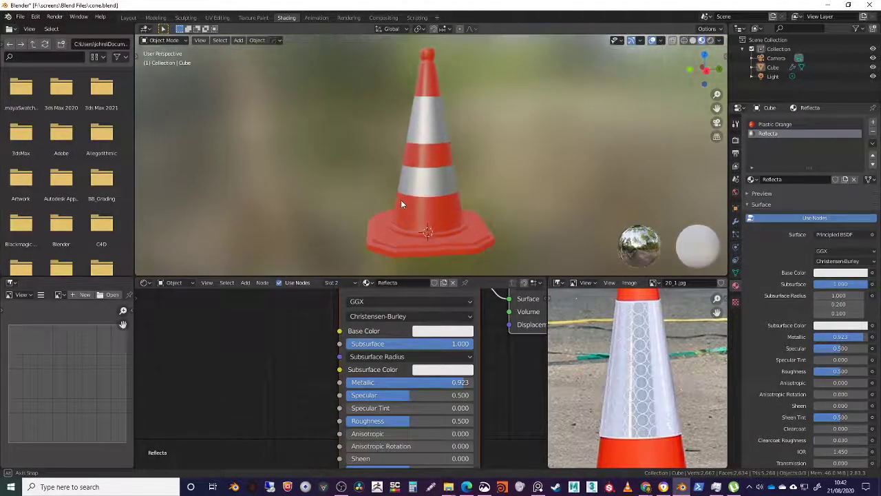
left_click(411, 357)
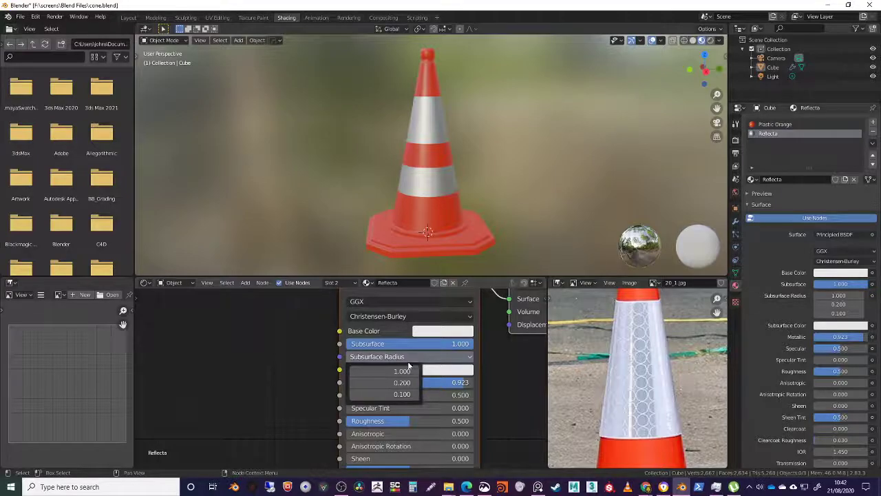
left_click(405, 383)
key("Return")
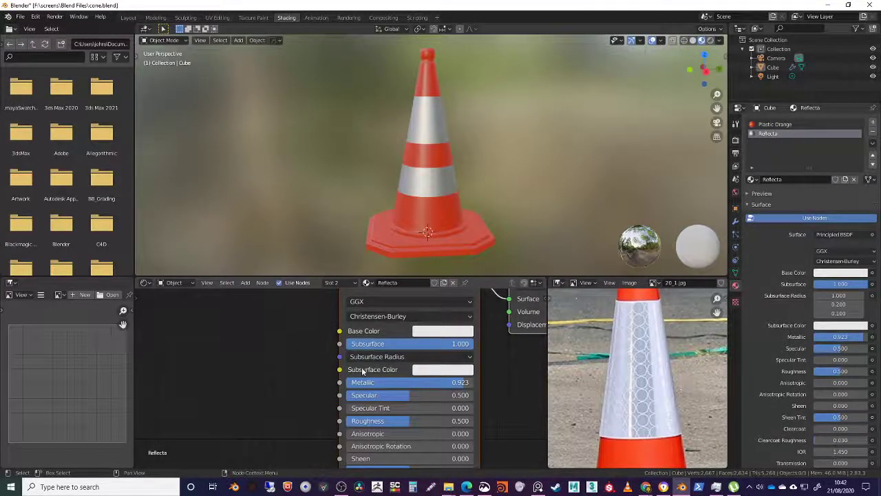
Set the Reflecta material's Specular to 1.000 and its Roughness to 0.205.
middle_click_drag(366, 411, 383, 367)
left_click_drag(425, 352, 491, 352)
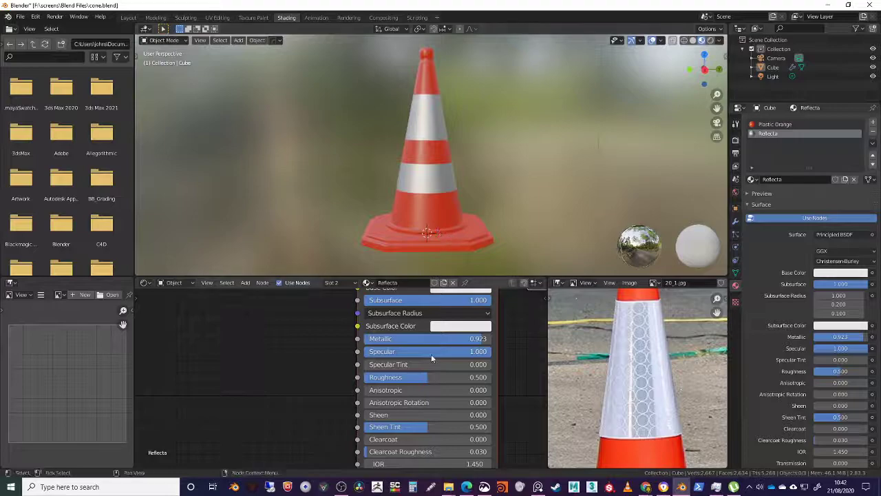
left_click_drag(430, 377, 399, 377)
middle_click_drag(408, 199, 425, 207)
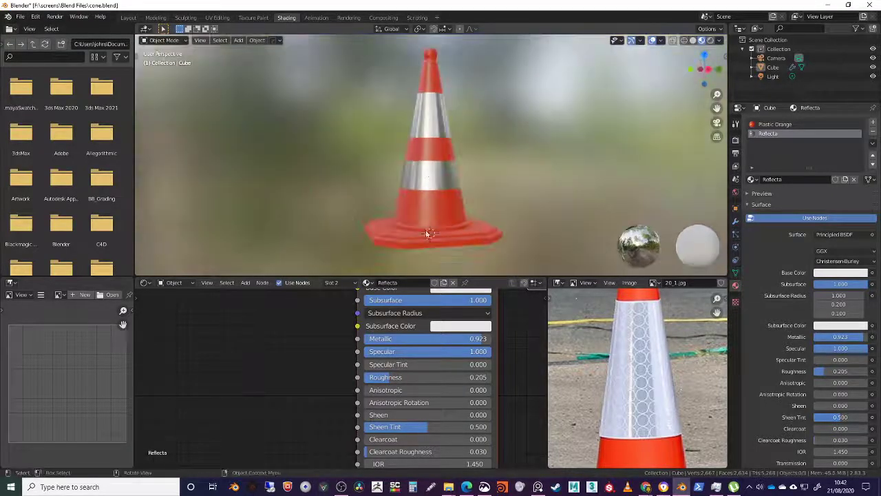
Lower the Reflecta material's Metallic to 0.314 and set its Anisotropic value to 0.859.
left_click_drag(427, 338, 377, 338)
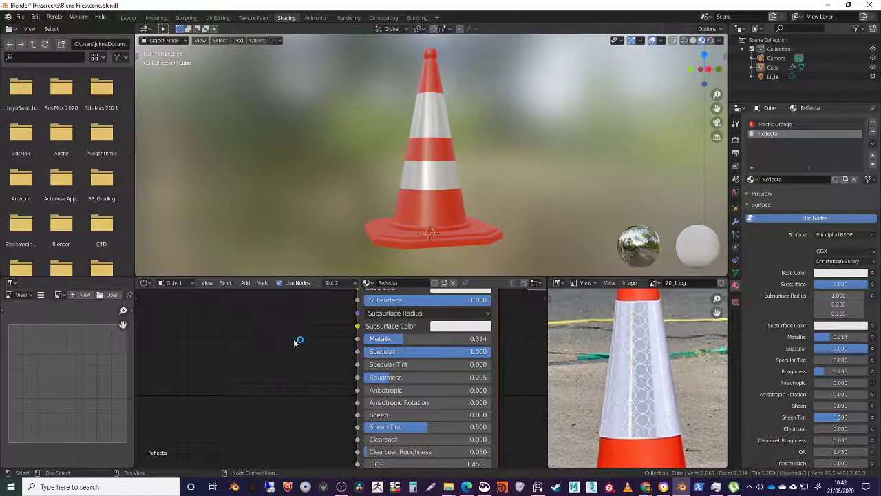
middle_click_drag(296, 338, 311, 373)
middle_click_drag(434, 170, 434, 175)
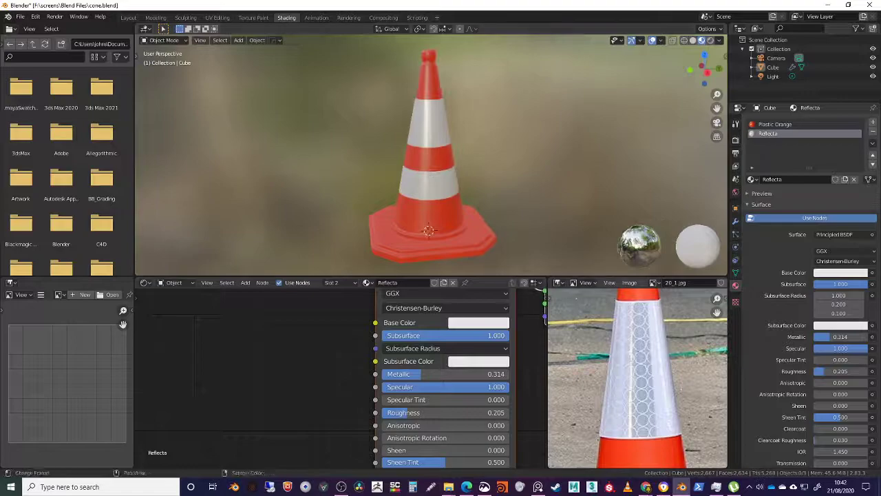
middle_click_drag(528, 247, 427, 206)
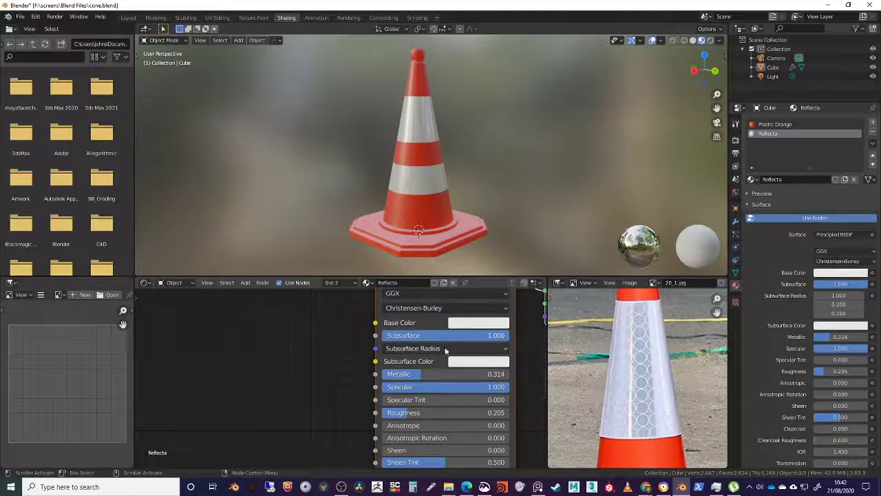
left_click_drag(448, 425, 490, 424)
middle_click_drag(405, 203, 533, 192)
scroll(345, 203, "down", 2)
scroll(450, 196, "up", 4)
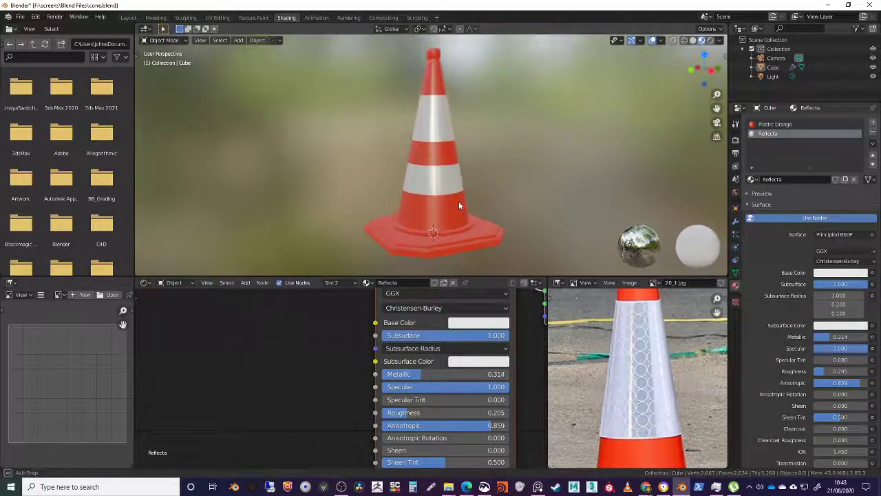
Add a third material slot to the cone and create a new material named Black Plastic in it.
scroll(599, 334, "down", 3)
scroll(620, 406, "up", 2)
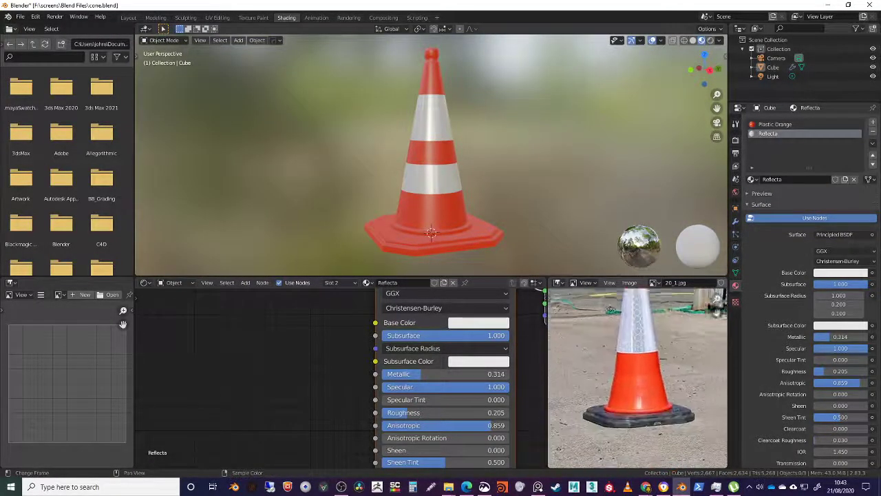
middle_click_drag(441, 216, 466, 149)
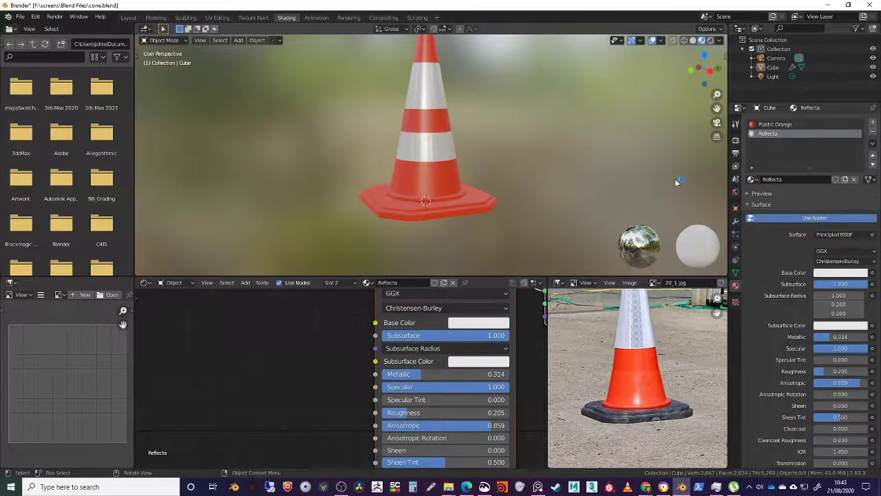
left_click(873, 122)
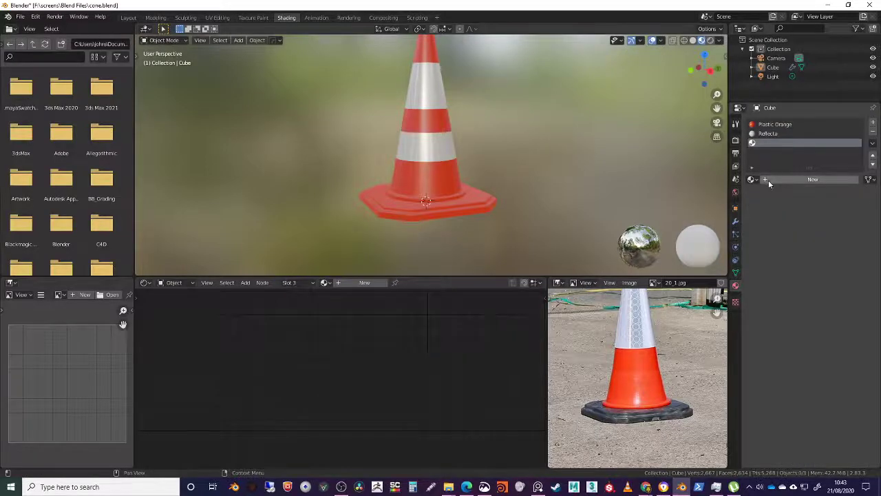
left_click(768, 178)
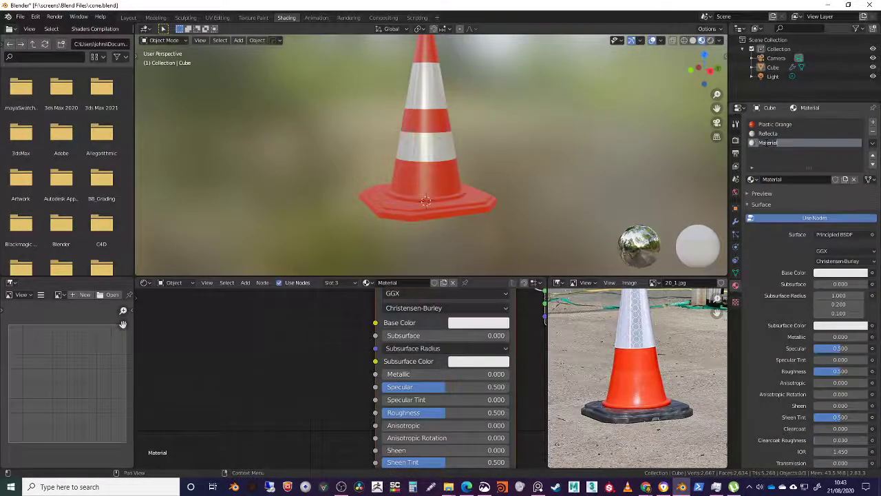
double_click(768, 143)
type("Black Plastic")
key("Return")
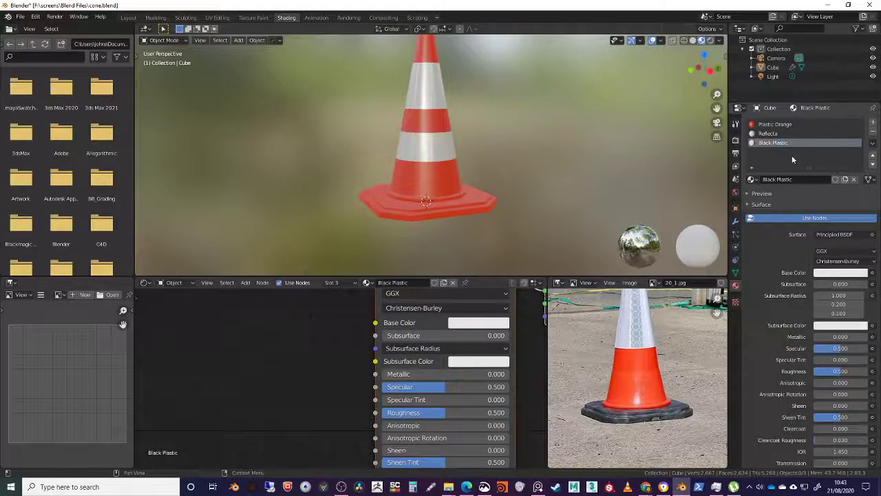
Select all faces of the cone's octagonal base, including hidden ones, using X-ray wireframe shading and the right orthographic view.
left_click(489, 204)
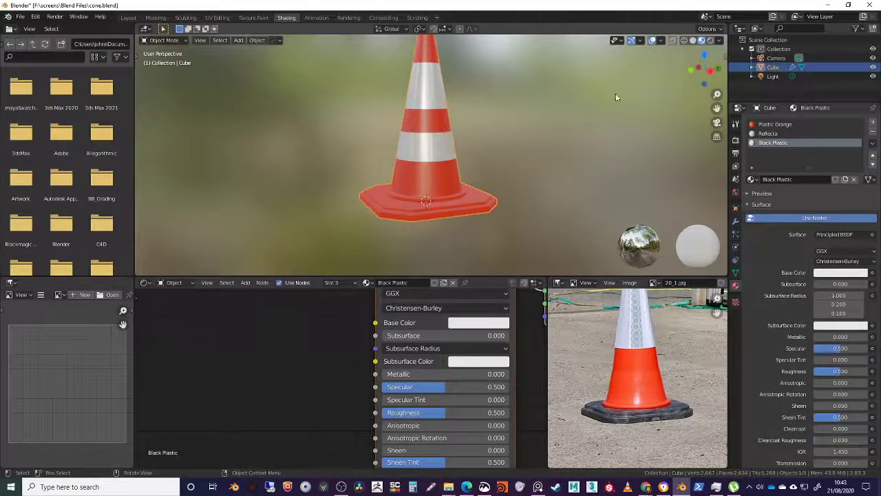
key("Tab")
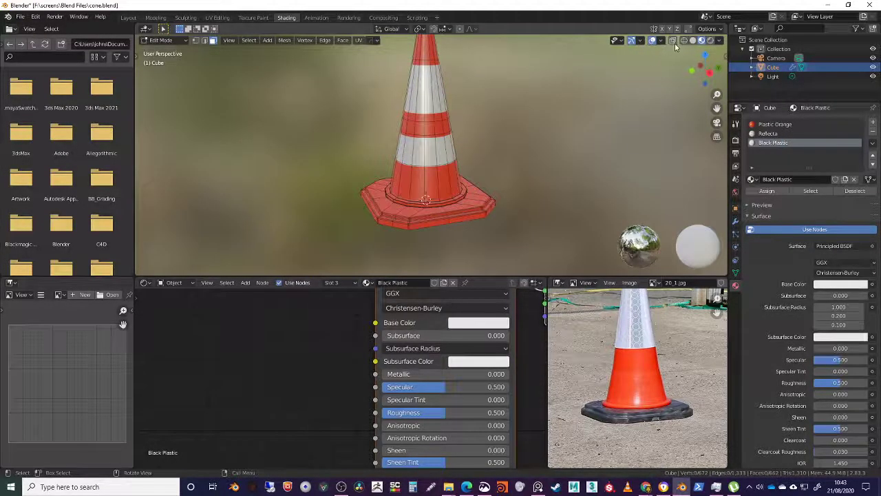
left_click(673, 40)
mouse_move(509, 262)
middle_mouse_down()
mouse_move(512, 227)
mouse_move(487, 230)
middle_mouse_up()
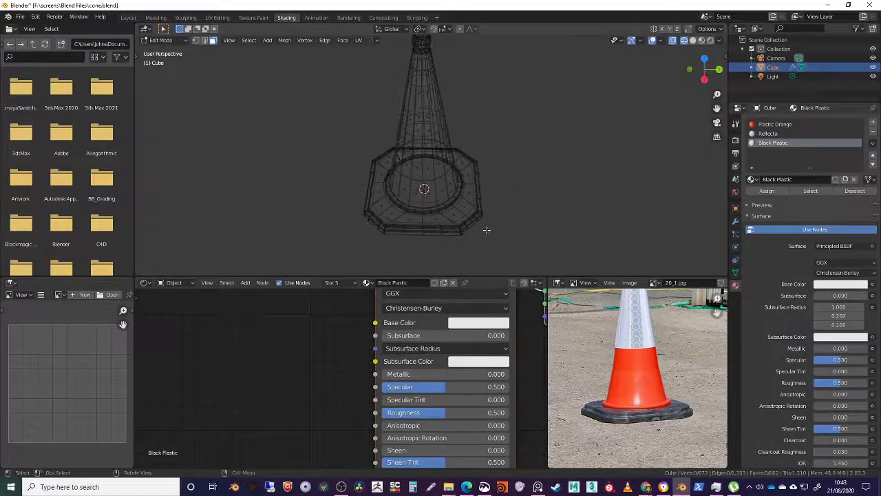
left_click(704, 78)
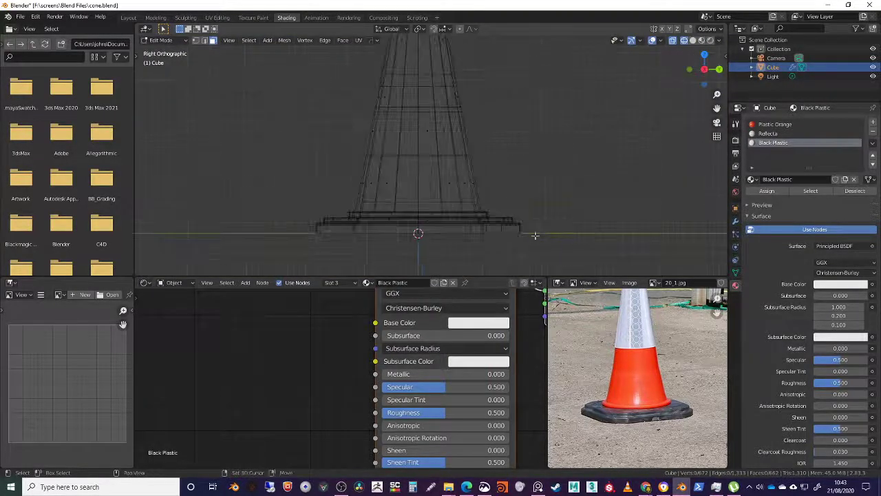
scroll(533, 237, "up", 3)
middle_click_drag(663, 150, 662, 202, "shift")
left_click_drag(663, 202, 238, 149)
scroll(518, 177, "up", 2)
middle_click_drag(538, 152, 547, 171)
scroll(517, 157, "down", 4)
middle_click_drag(621, 202, 599, 198)
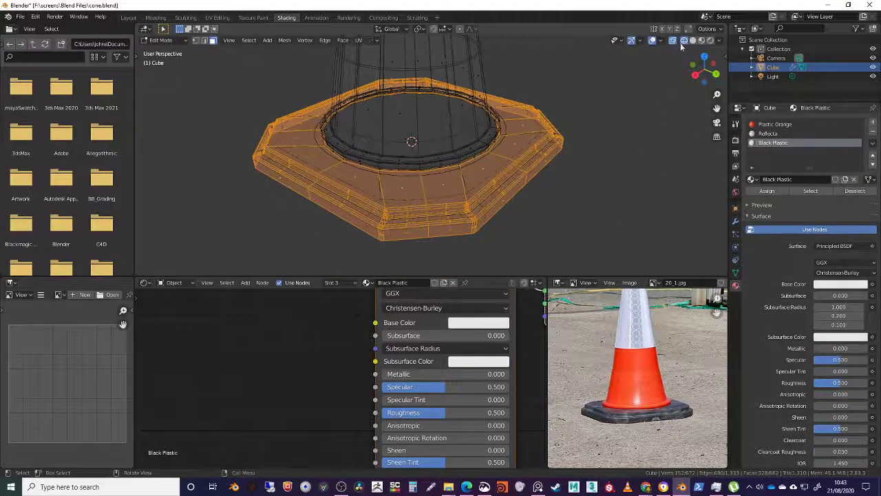
Assign Black Plastic to the selected base faces and darken its Base Color to a value of 0.063.
left_click(701, 40)
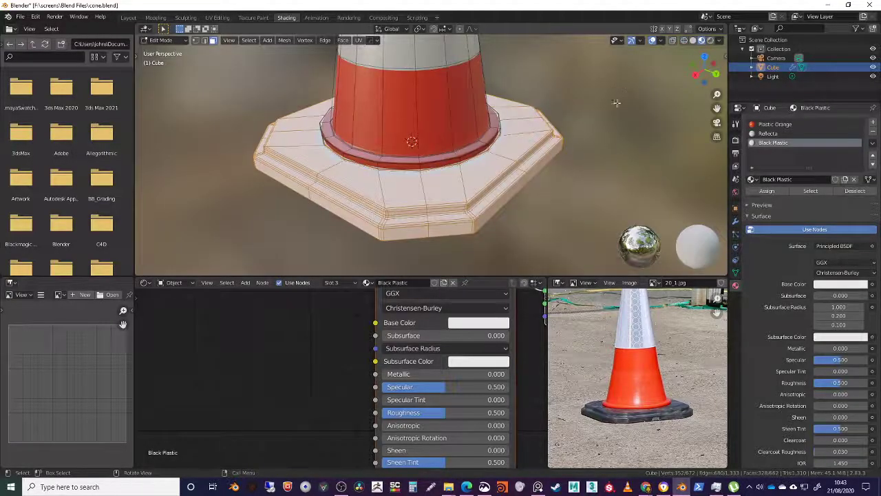
middle_click_drag(582, 143, 581, 128)
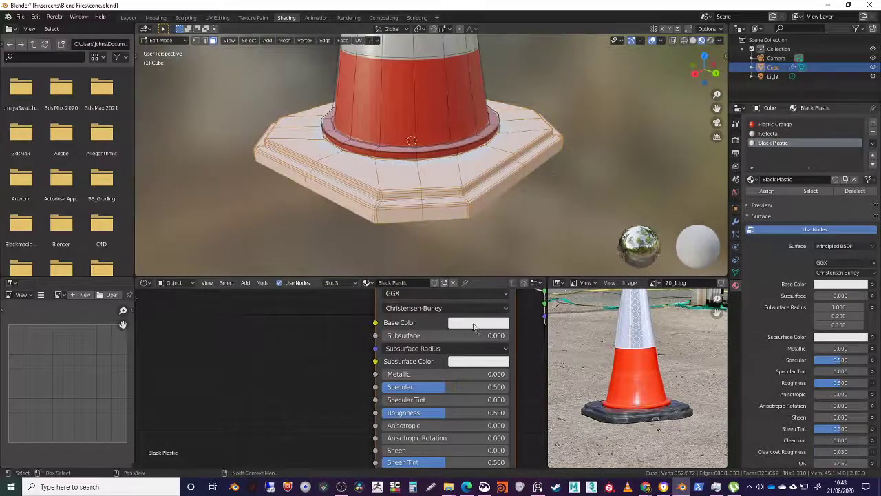
left_click(480, 323)
left_click_drag(548, 197, 549, 234)
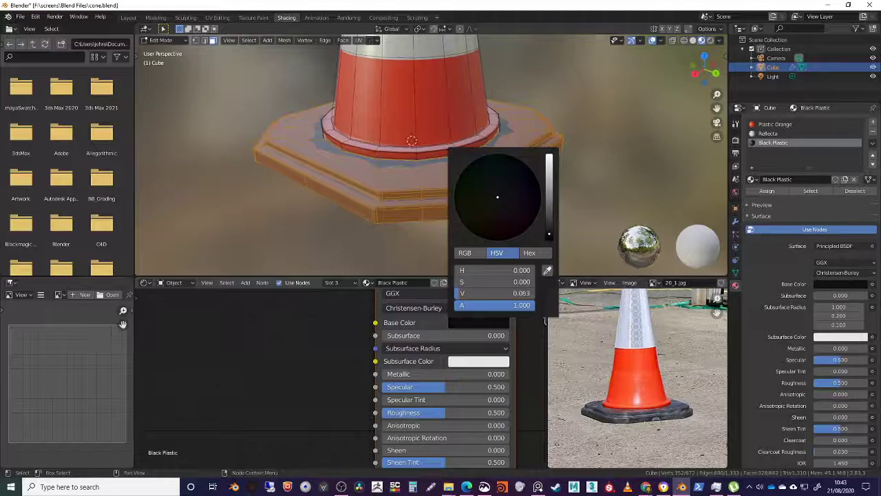
key("Tab")
Lower the Black Plastic material's Roughness to 0.373, comparing the base with the reference photo.
scroll(583, 190, "up", 3)
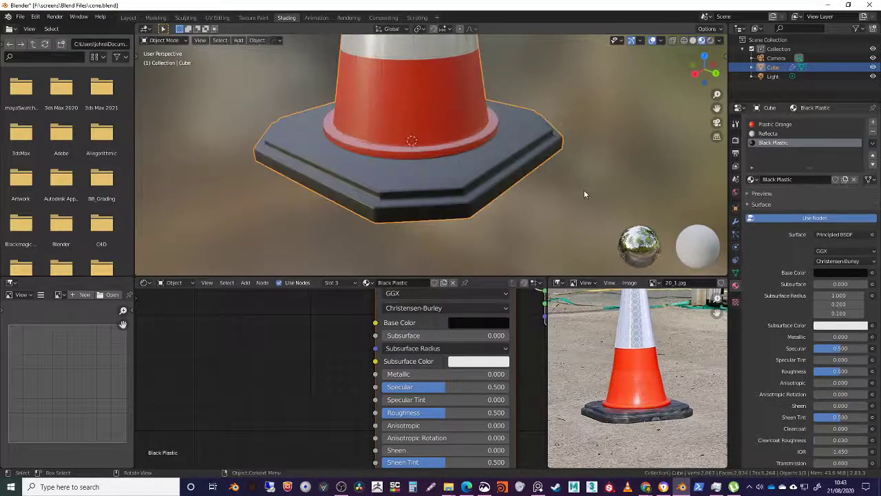
scroll(476, 251, "down", 4)
middle_click_drag(475, 251, 511, 209)
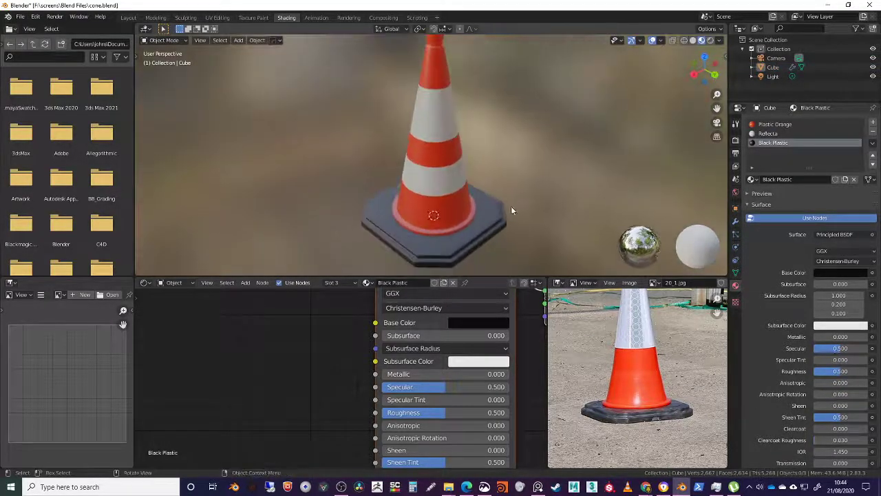
middle_click_drag(505, 248, 510, 228)
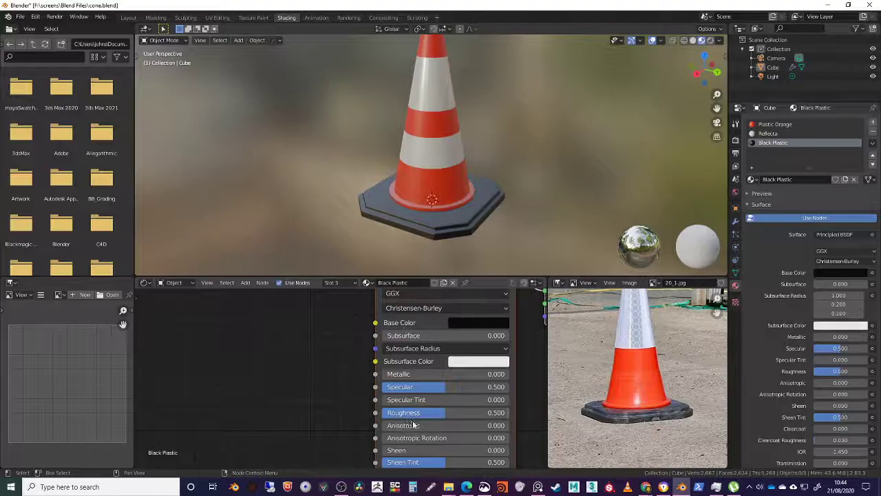
left_click_drag(421, 412, 399, 412)
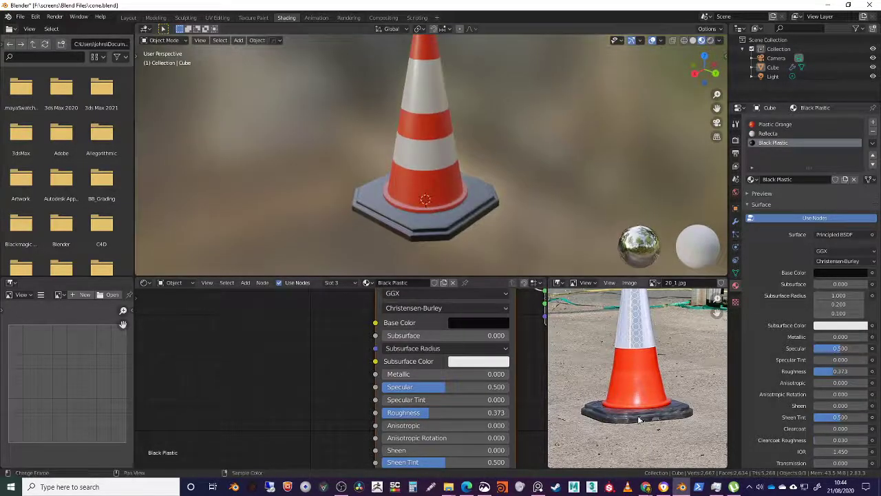
middle_click_drag(440, 207, 467, 266)
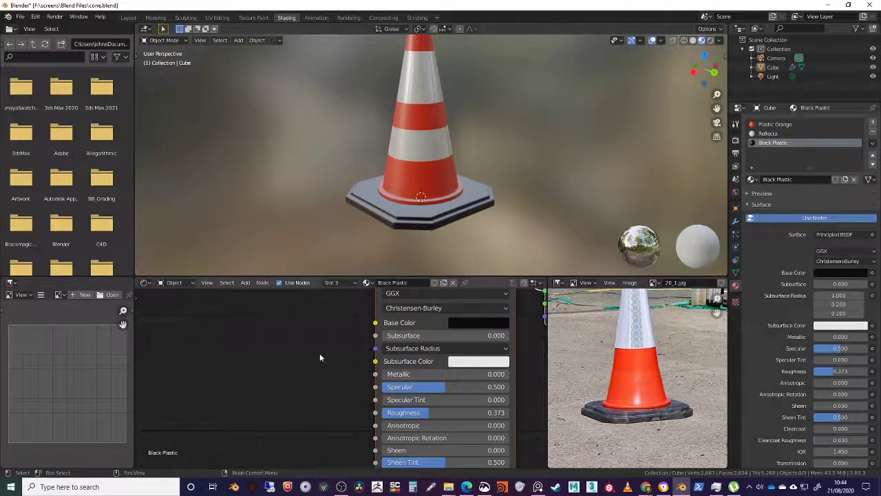
Add a Musgrave Texture node beside the Principled BSDF in the Black Plastic node tree.
middle_click_drag(322, 349, 325, 318)
middle_click_drag(311, 352, 337, 365)
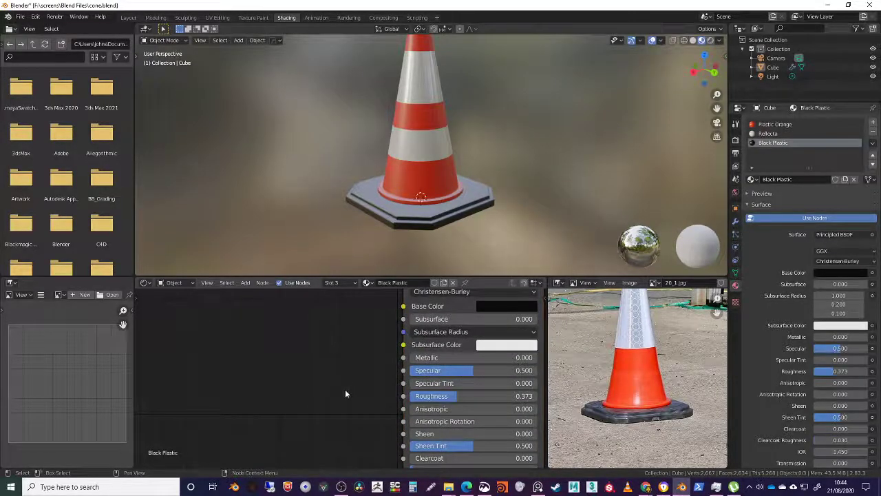
key("shift+a")
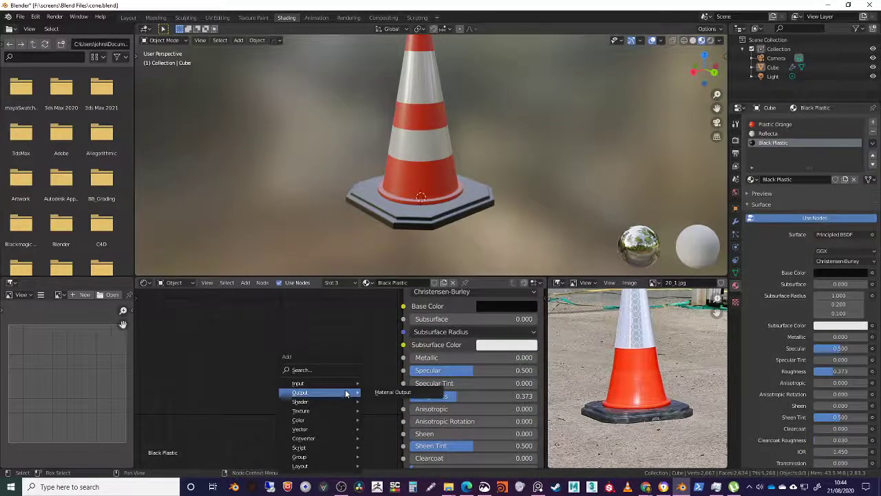
left_click(301, 372)
type("tex")
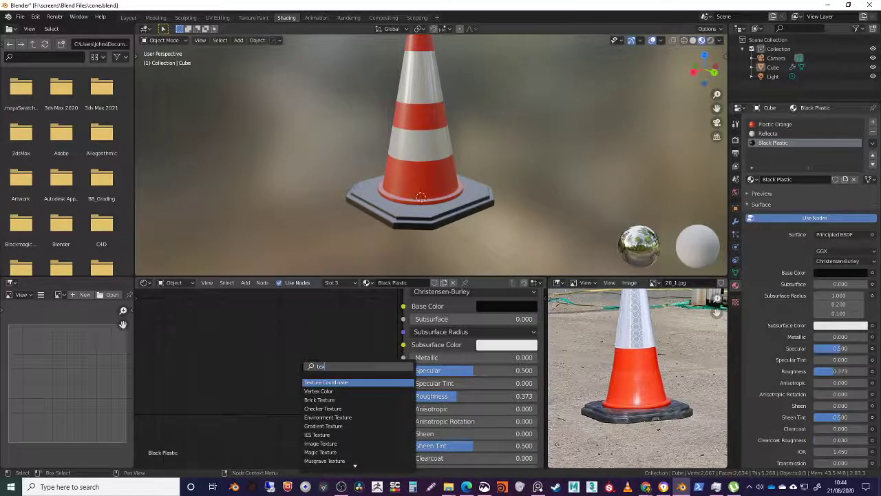
key("Down")
key("Down")
key("Down")
key("Down")
key("Down")
key("Down")
key("Down")
key("Down")
key("Down")
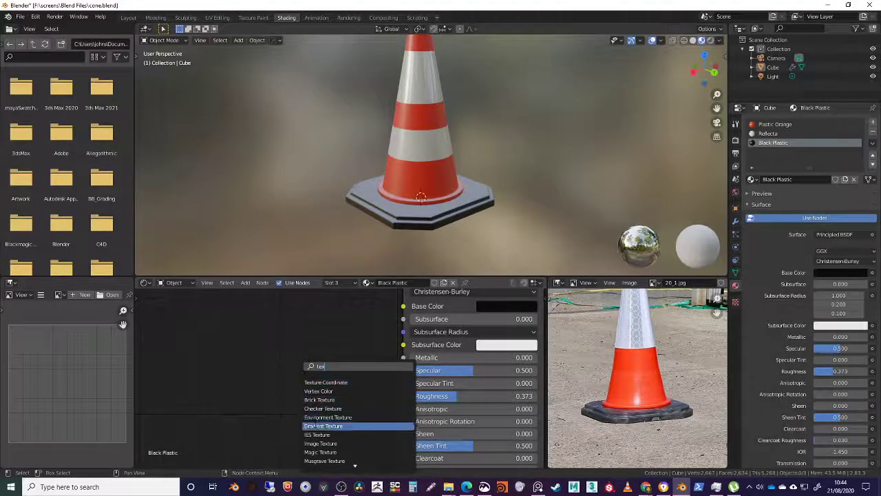
key("Return")
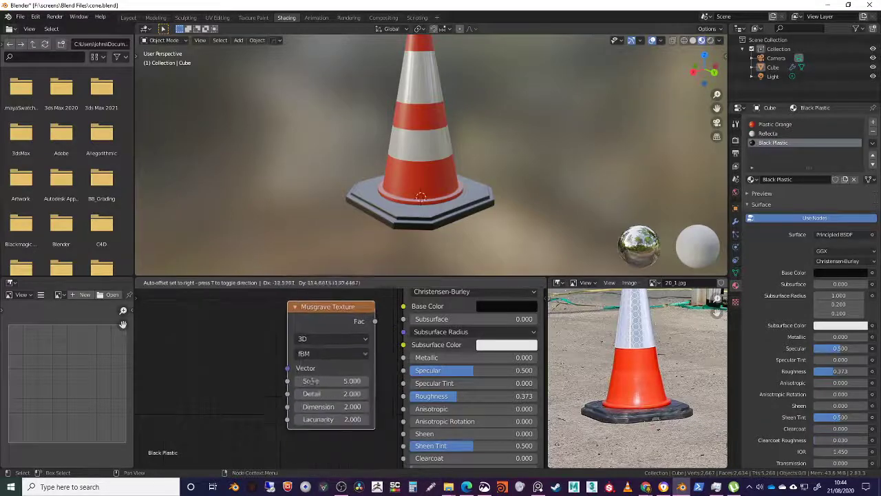
left_click(281, 405)
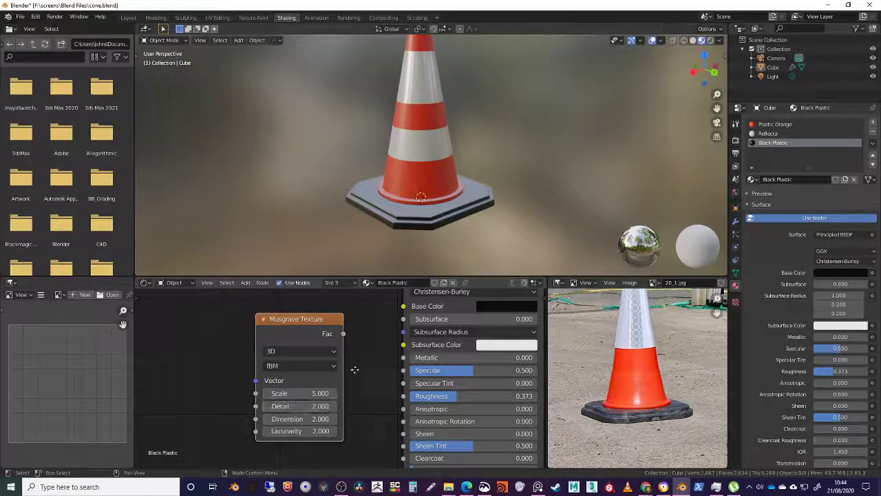
Add Texture Coordinate and Mapping nodes to the Musgrave Texture and drive the mapping from the Object coordinates.
middle_click_drag(282, 334, 430, 343)
key("ctrl+t")
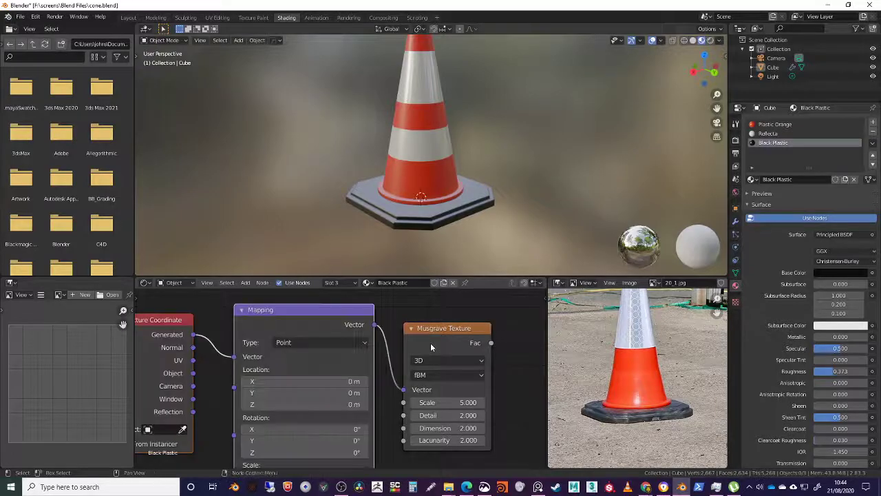
middle_click_drag(232, 364, 296, 367)
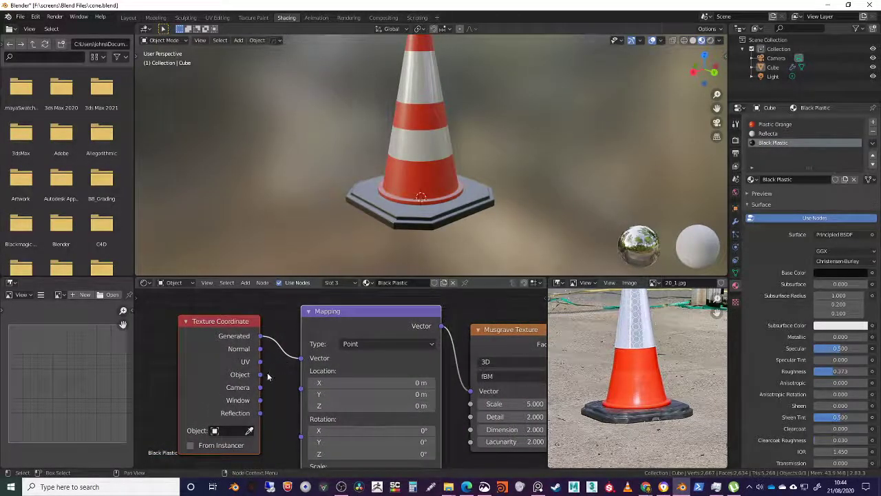
scroll(274, 385, "down", 3)
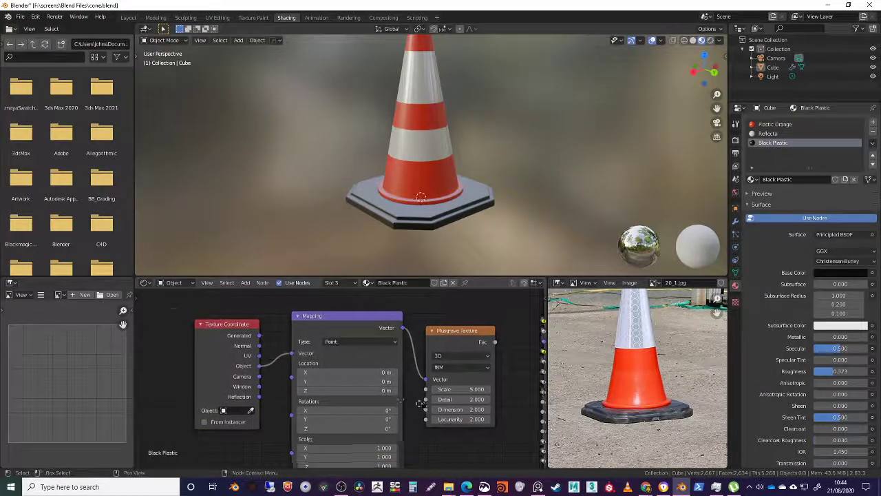
Connect the Musgrave Texture's Fac output to the Principled BSDF's Specular input and check the pattern on the base.
middle_click_drag(500, 347, 397, 352)
left_click_drag(398, 352, 441, 376)
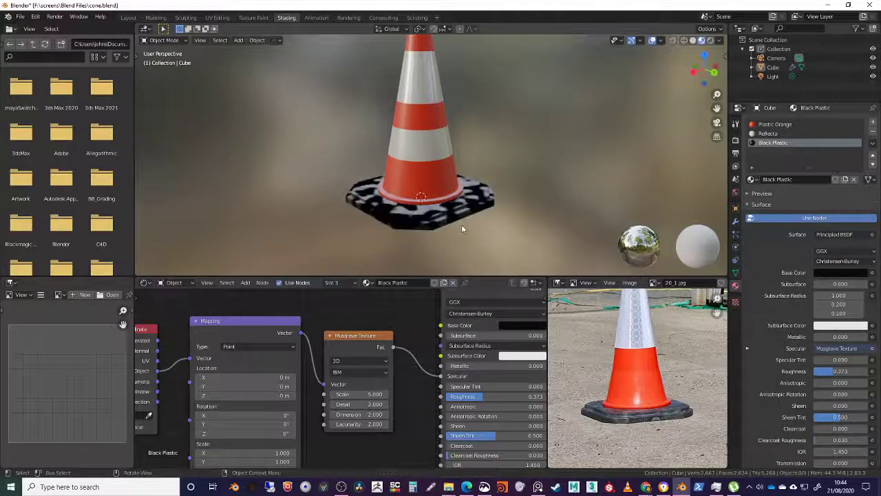
mouse_move(474, 219)
middle_mouse_down()
mouse_move(463, 240)
mouse_move(492, 239)
mouse_move(490, 255)
mouse_move(506, 212)
mouse_move(484, 215)
middle_mouse_up()
scroll(321, 325, "down", 2)
Move the Texture Coordinate, Mapping and Musgrave Texture nodes away from the Principled BSDF to make room for another node.
middle_click_drag(321, 326, 390, 328)
left_click_drag(234, 333, 188, 333)
left_click_drag(321, 329, 239, 329)
left_click_drag(403, 344, 333, 348)
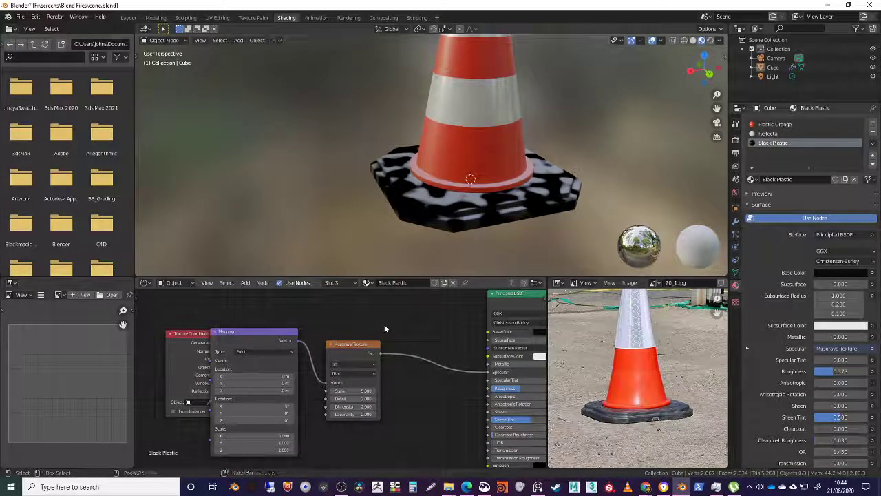
Insert a ColorRamp node on the link between the Musgrave Texture and the Specular input.
key("shift+a")
mouse_move(386, 335)
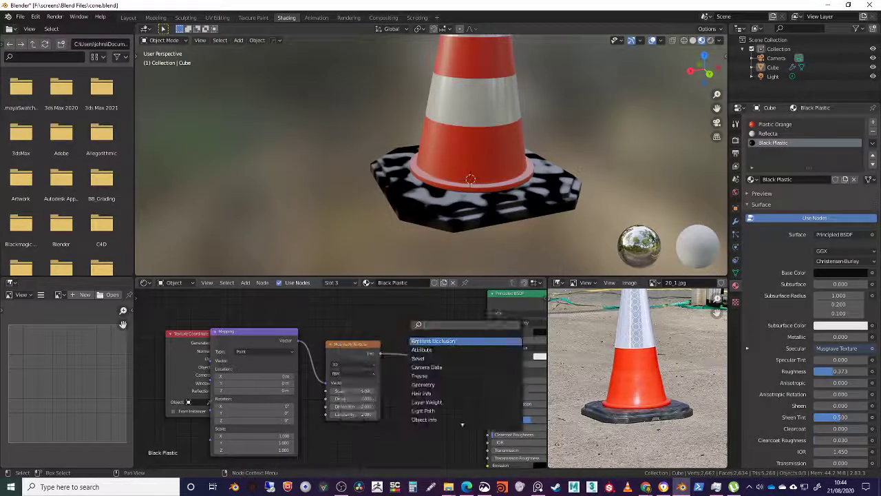
type("col")
key("Down")
key("Return")
left_click(414, 331)
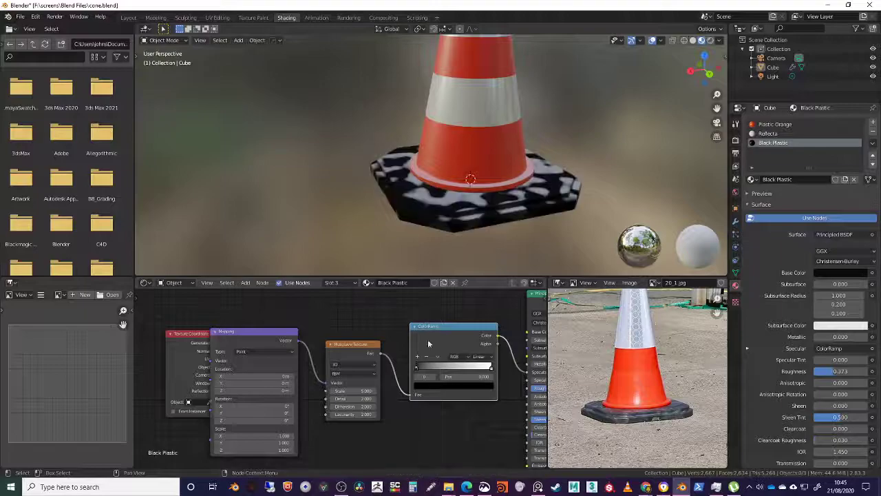
Move both ColorRamp stops inward, the white one to 0.705, and lighten the black stop to a value of 0.275.
left_click_drag(419, 374, 436, 371)
left_click_drag(494, 370, 469, 370)
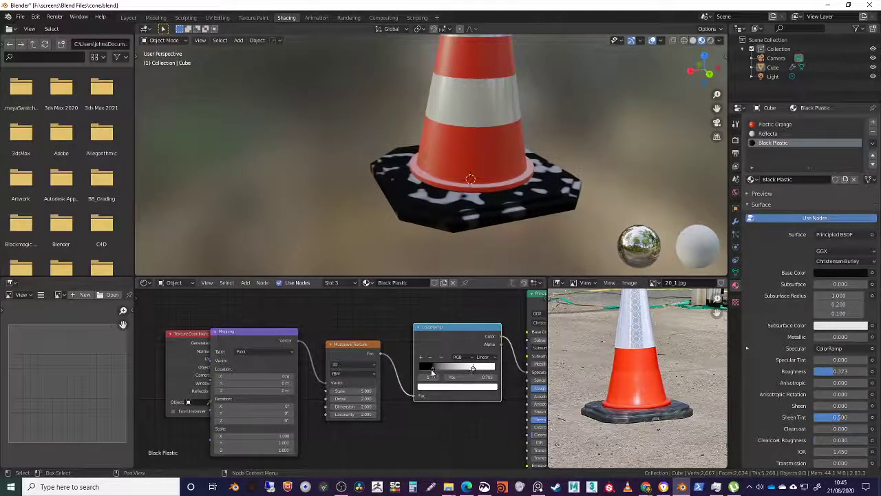
left_click(432, 372)
left_click(433, 387)
mouse_move(481, 333)
left_mouse_down()
mouse_move(480, 310)
mouse_move(481, 320)
left_mouse_up()
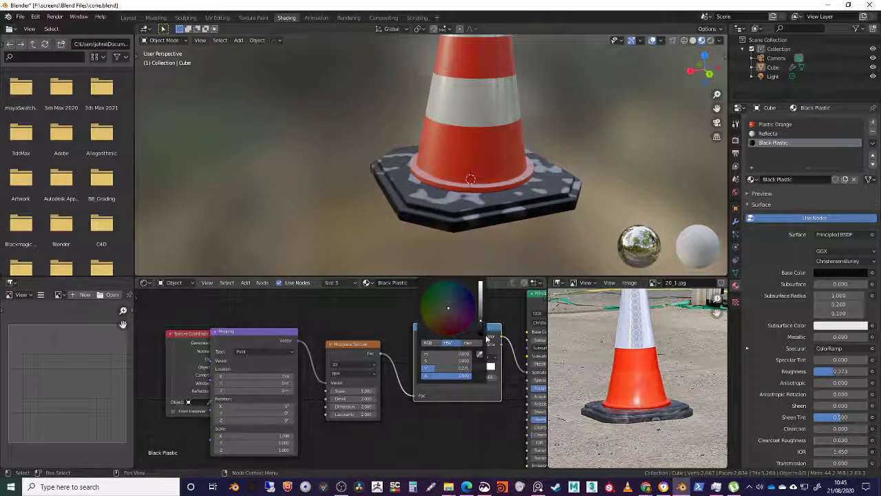
Darken the ColorRamp's white stop to a grey with a value of 0.428.
left_click(474, 368)
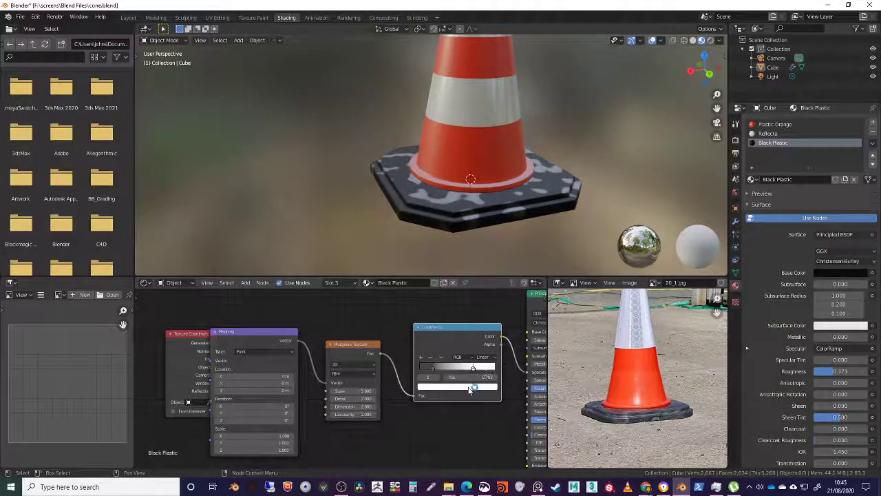
left_click(470, 388)
left_click_drag(481, 289, 481, 312)
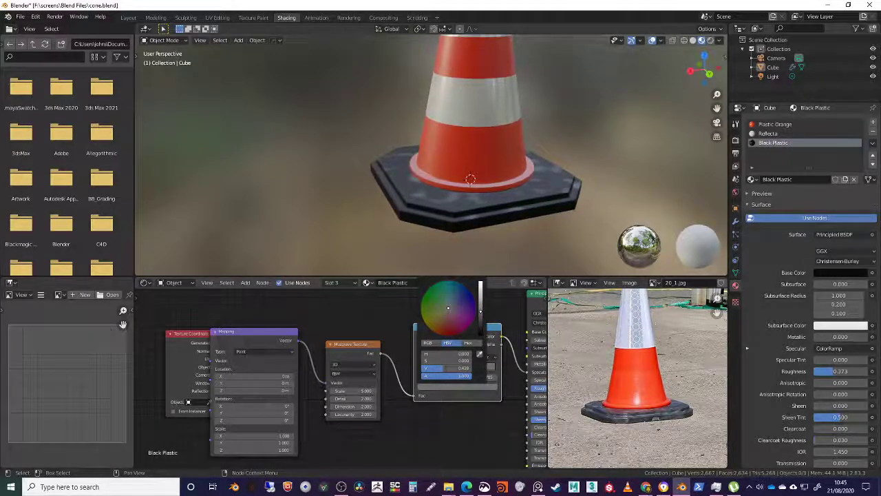
Set the Musgrave Texture's Scale to 20.500 and its Detail to 25.
middle_click_drag(325, 313, 377, 315)
scroll(372, 348, "up", 4)
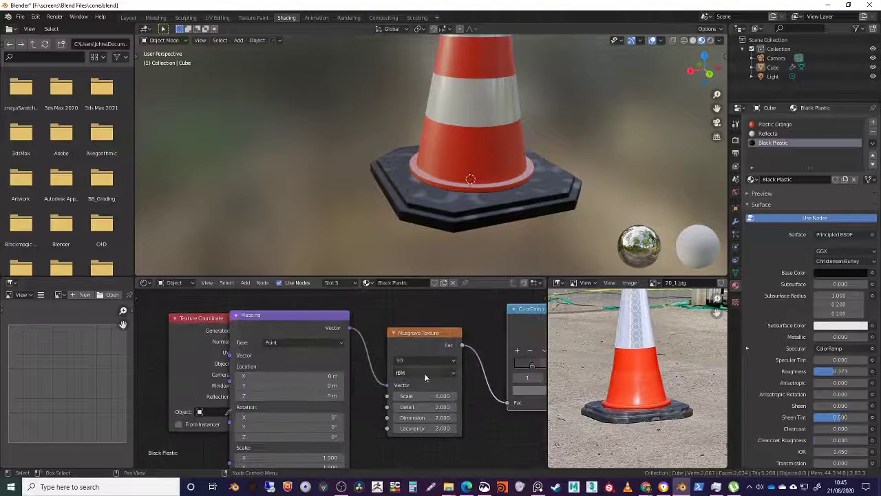
middle_click_drag(415, 378, 340, 353)
left_click_drag(348, 372, 398, 383)
left_click(362, 383)
type("25")
key("Return")
Lower the Musgrave Texture's Dimension to 0.100 while viewing the base up close.
scroll(446, 232, "up", 5)
middle_click_drag(471, 147, 485, 219)
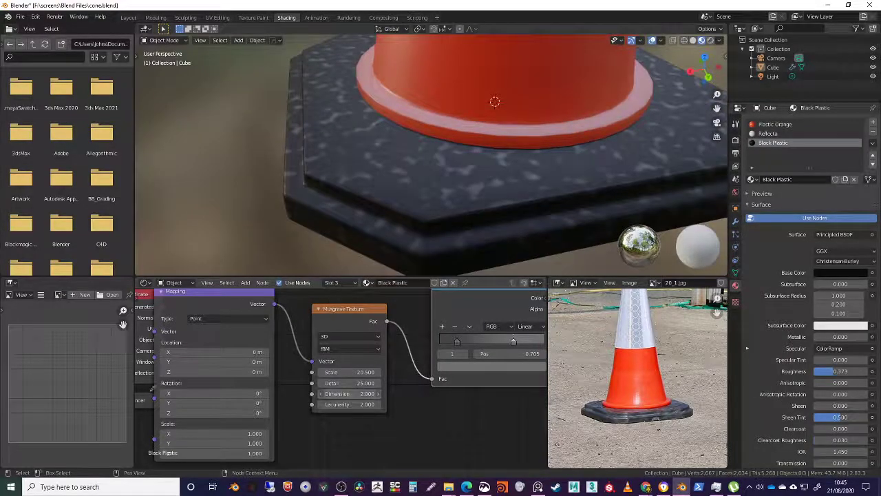
left_click_drag(351, 393, 318, 393)
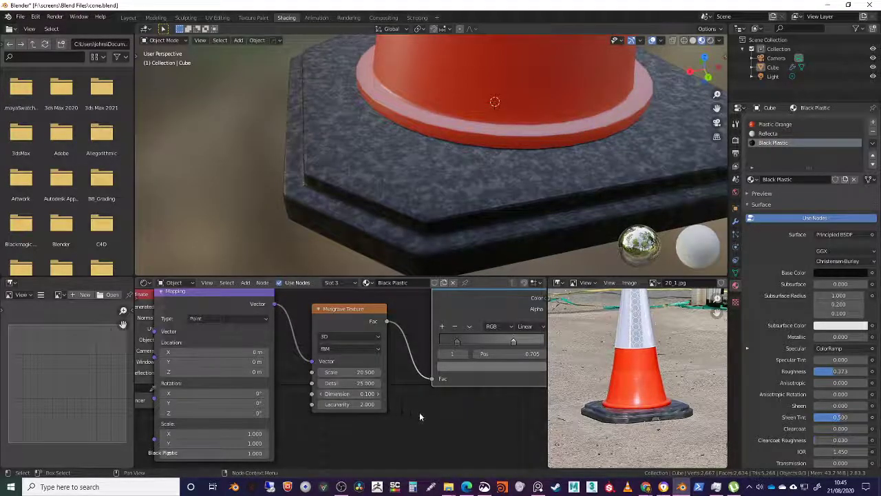
Spread out the overlapping Texture Coordinate, Mapping and Musgrave Texture nodes and check the base's speckled surface.
scroll(438, 411, "down", 3)
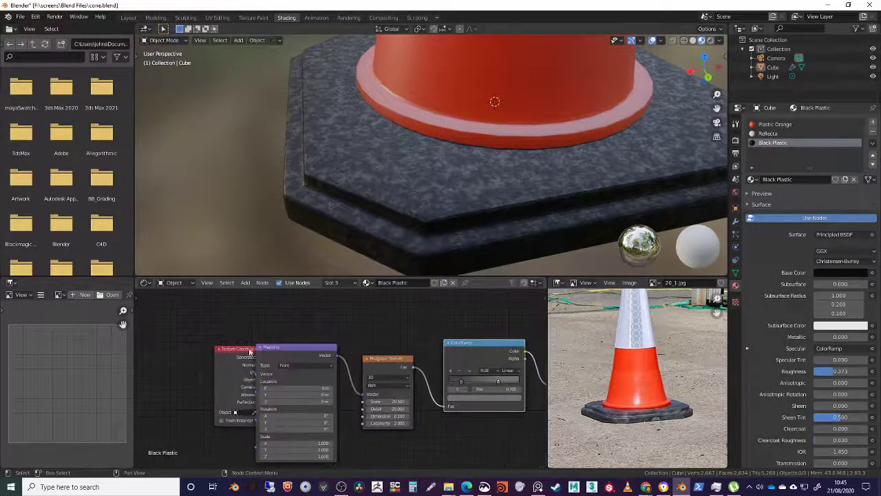
left_click_drag(251, 350, 183, 359)
left_click_drag(296, 347, 264, 369)
left_click_drag(382, 358, 378, 376)
middle_click_drag(332, 341, 331, 362)
middle_click_drag(451, 243, 454, 230)
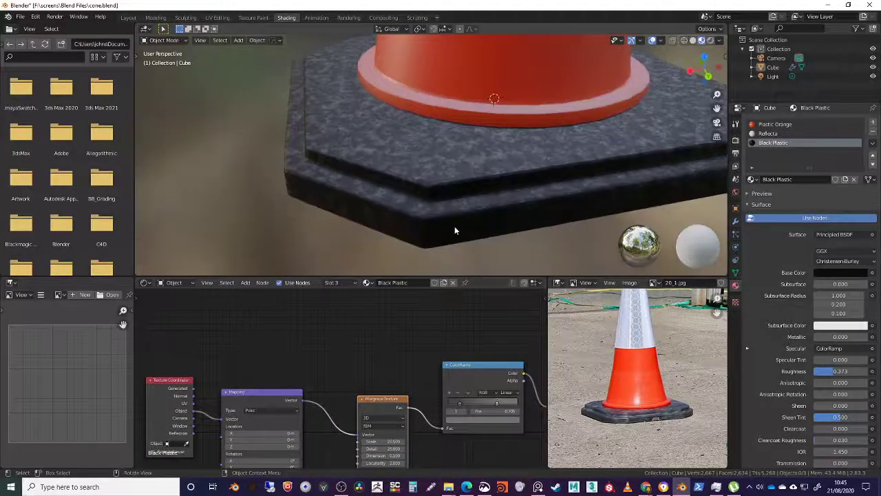
Shift the dark stop of the ColorRamp slightly to adjust the base's specular contrast.
scroll(455, 227, "down", 4)
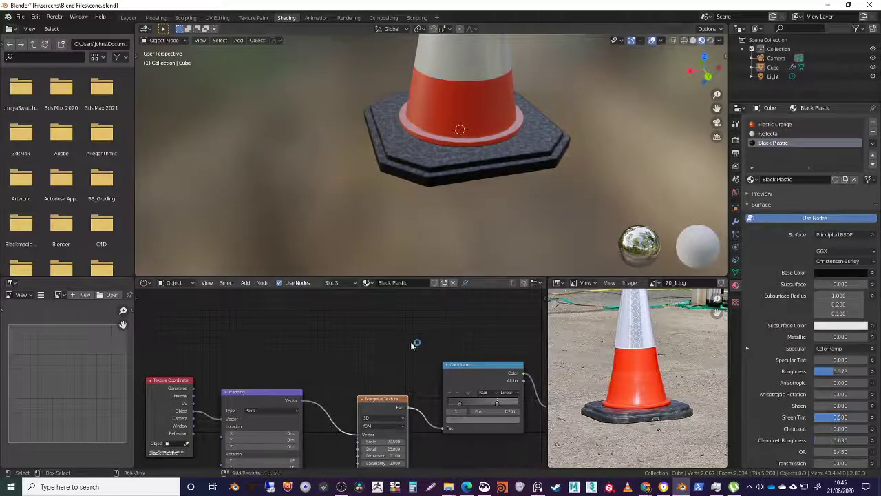
middle_click_drag(411, 340, 403, 312)
left_click(450, 374)
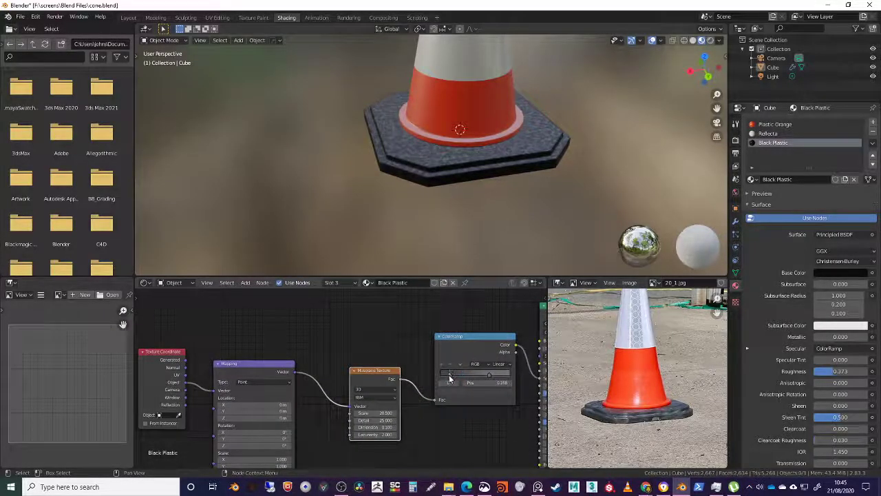
left_click_drag(449, 374, 448, 377)
Raise the Musgrave Texture's Lacunarity and lower its Scale for a coarser pattern on the base.
scroll(405, 436, "up", 3)
left_click_drag(379, 430, 431, 430)
scroll(410, 193, "up", 3)
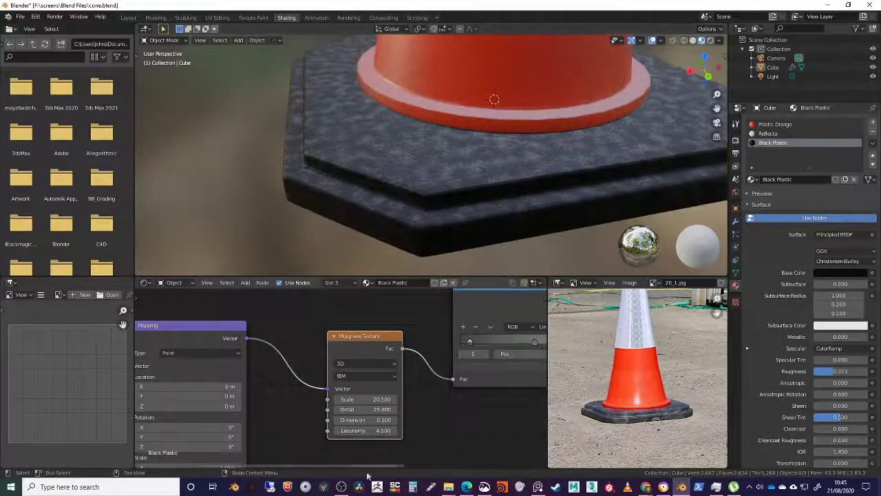
left_click_drag(365, 430, 375, 430)
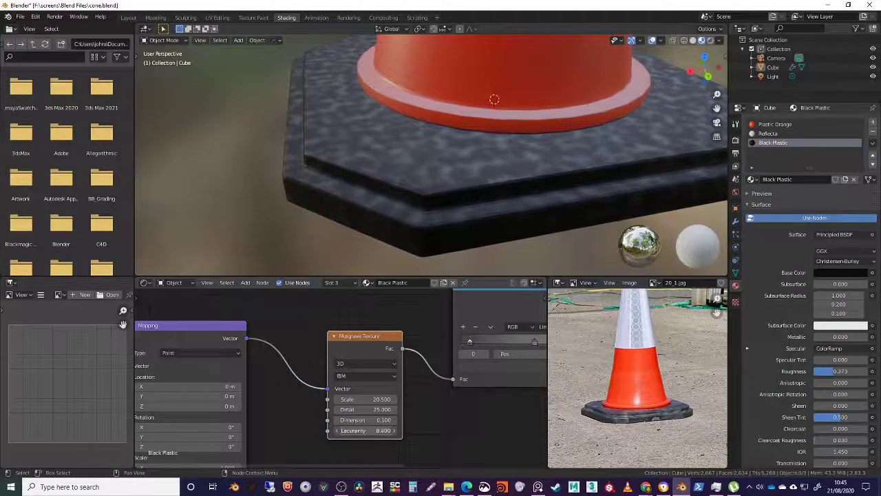
left_click_drag(382, 399, 332, 399)
Try the Texture Coordinate's Normal and Generated outputs as the Mapping vector, and reconnect the Object output.
middle_click_drag(89, 372, 300, 369)
left_click_drag(292, 337, 275, 346)
left_click_drag(343, 360, 345, 360)
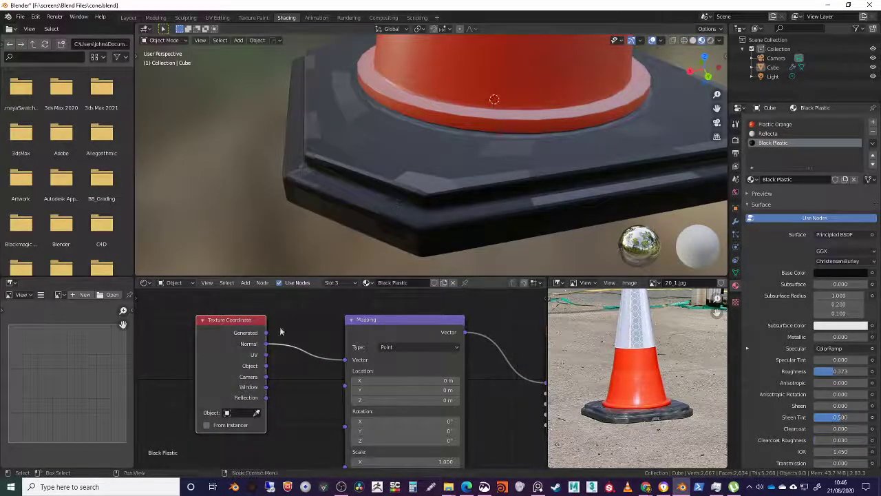
left_click_drag(267, 334, 345, 360)
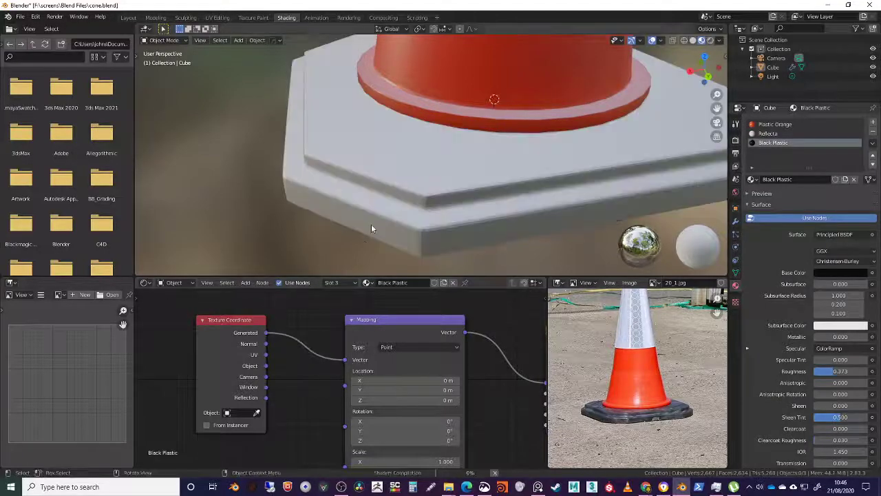
middle_click_drag(400, 183, 371, 261)
left_click_drag(266, 366, 345, 360)
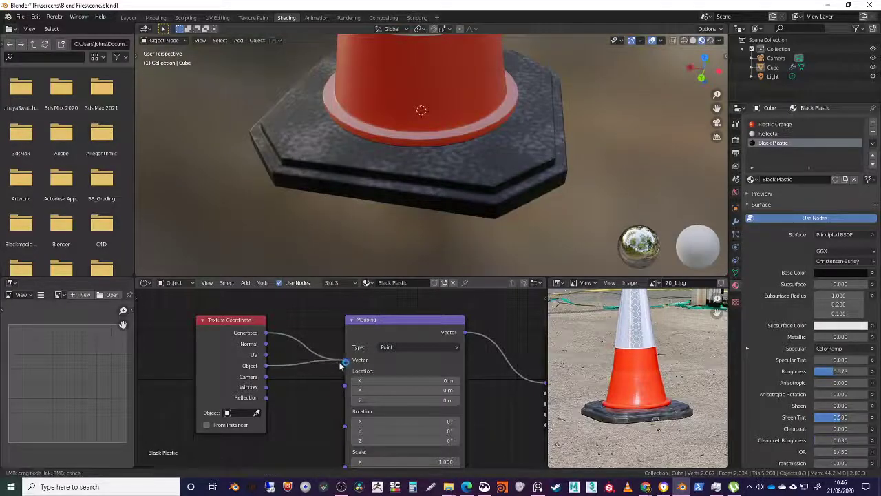
Examine the black base's mottled surface from several angles, both up close and with the whole cone in view.
middle_click_drag(411, 177, 443, 155)
scroll(436, 171, "down", 2)
scroll(443, 155, "up", 2)
scroll(469, 221, "down", 2)
scroll(468, 221, "up", 2)
middle_click_drag(469, 221, 492, 182)
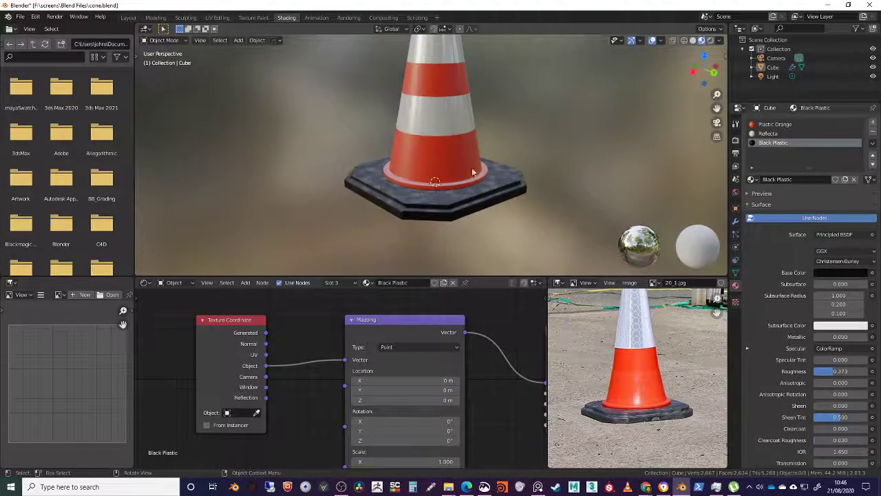
scroll(403, 216, "up", 4)
middle_click_drag(399, 233, 461, 180)
scroll(429, 205, "up", 2)
scroll(429, 205, "down", 5)
scroll(464, 177, "down", 3)
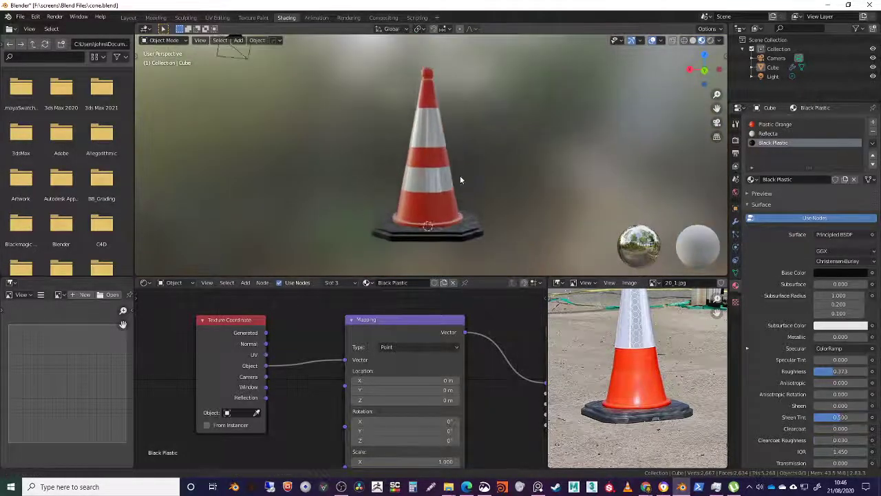
scroll(435, 373, "down", 2)
Arrange the Texture Coordinate, Mapping and Musgrave Texture nodes in a compact row beside the ColorRamp.
middle_click_drag(490, 325, 414, 424)
scroll(313, 324, "down", 1)
scroll(414, 423, "down", 1)
left_click_drag(331, 358, 345, 335)
left_click_drag(270, 356, 318, 338)
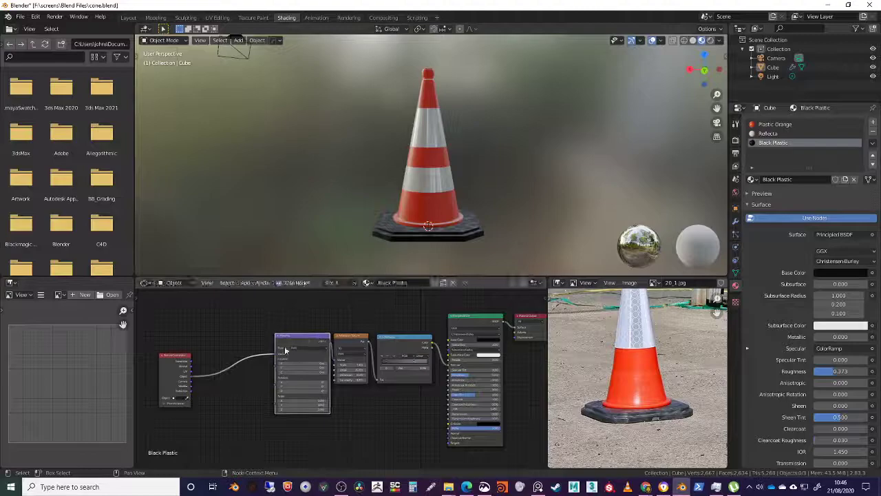
left_click_drag(182, 354, 259, 337)
middle_click_drag(410, 326, 369, 329)
Compare the cone's white reflective bands with the bands in the reference photo.
middle_click_drag(505, 118, 472, 178)
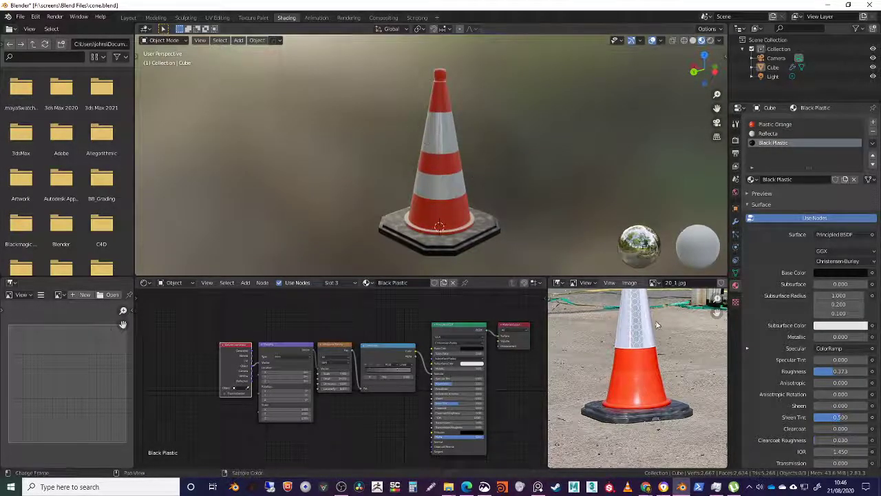
scroll(645, 366, "up", 5)
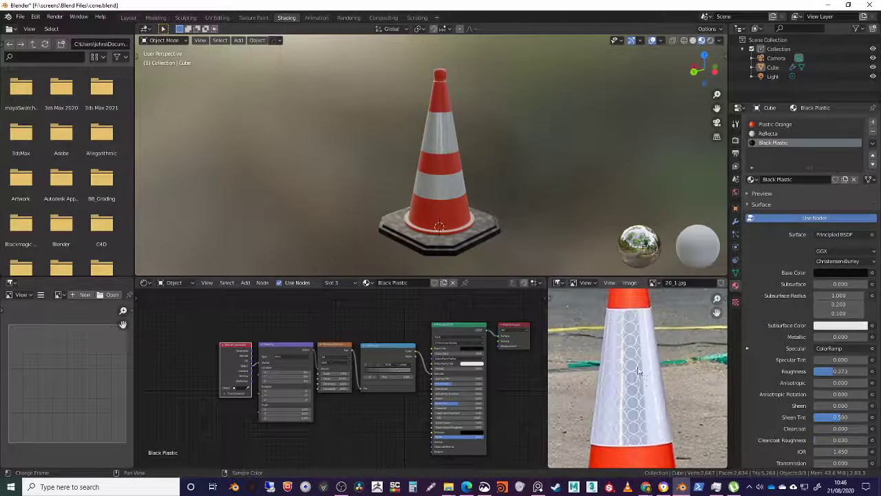
middle_click_drag(436, 202, 434, 199)
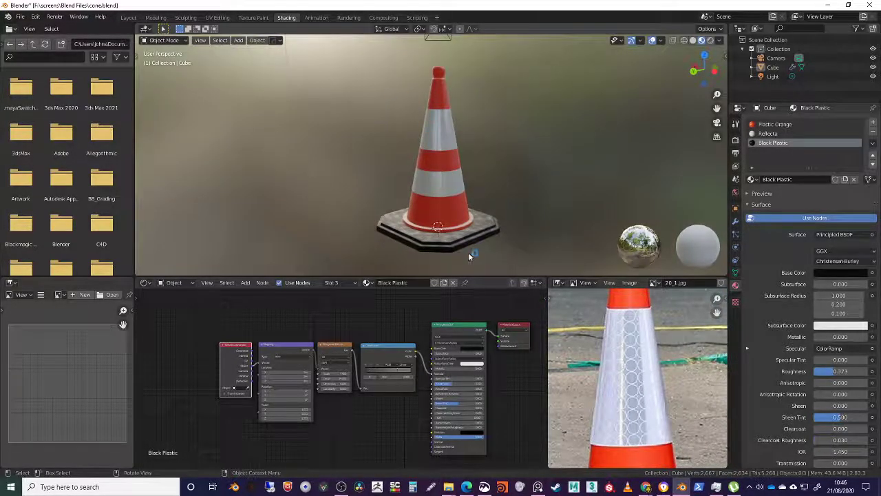
middle_click_drag(463, 250, 506, 243)
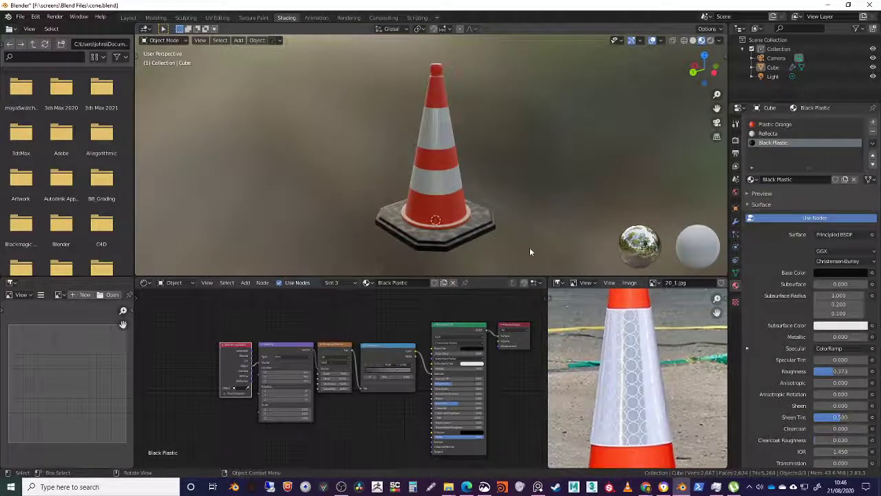
scroll(482, 165, "up", 3)
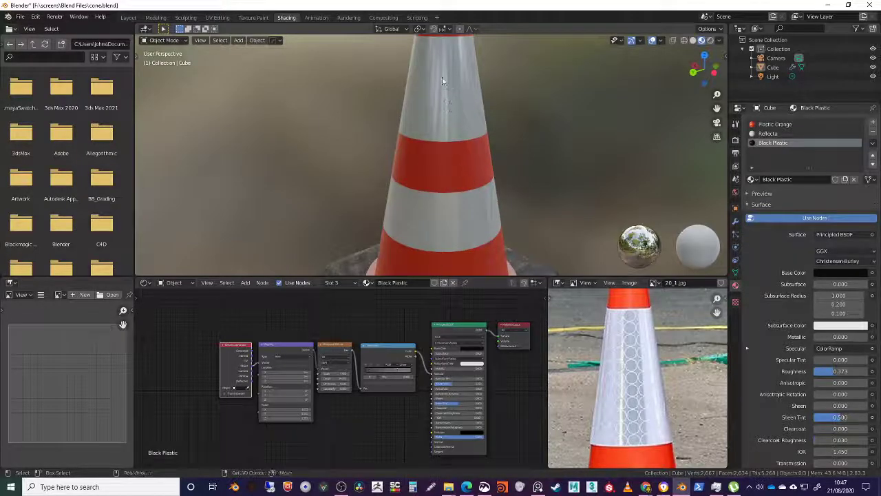
middle_click_drag(444, 86, 439, 112)
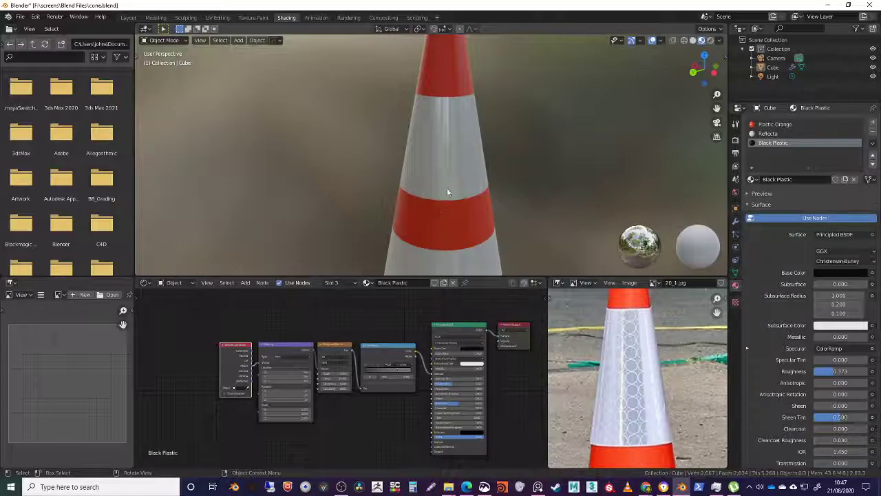
scroll(455, 155, "down", 6)
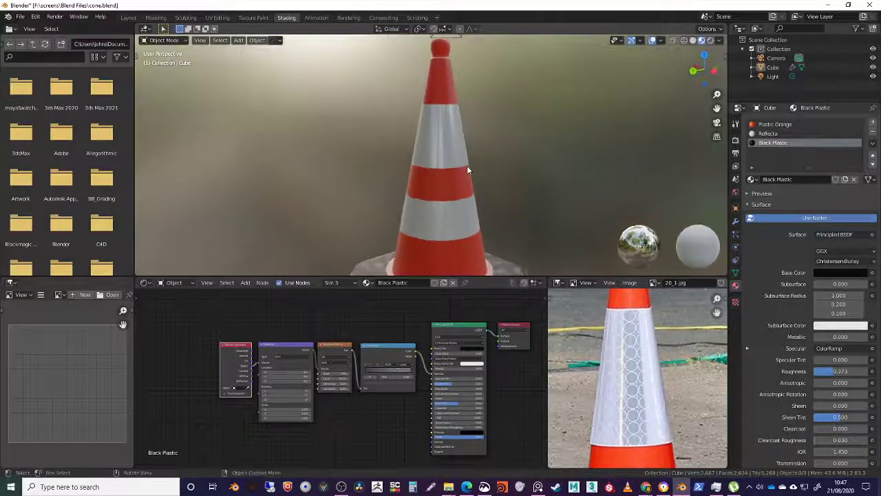
middle_click_drag(470, 187, 429, 142)
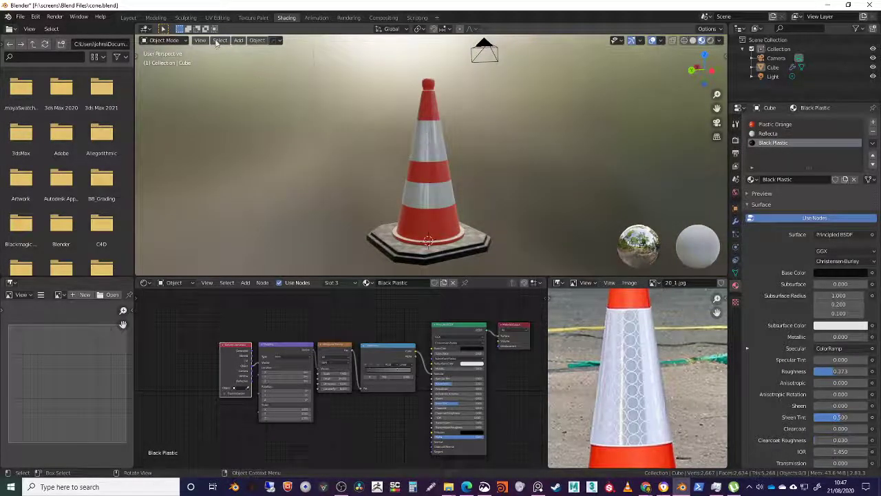
Select all faces of the two reflective bands on the cone mesh in the Modeling workspace.
left_click(155, 17)
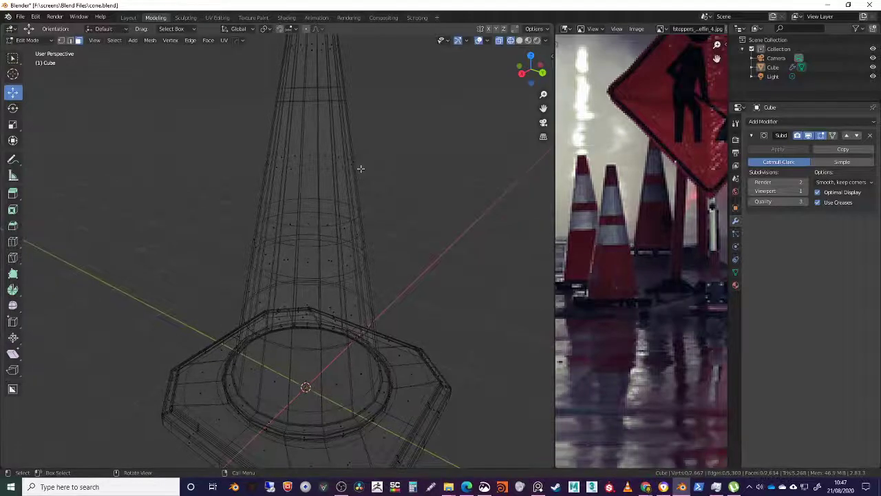
left_click_drag(232, 133, 433, 208)
middle_click_drag(433, 208, 415, 211)
left_click_drag(214, 226, 394, 270, "shift")
middle_click_drag(415, 205, 409, 215)
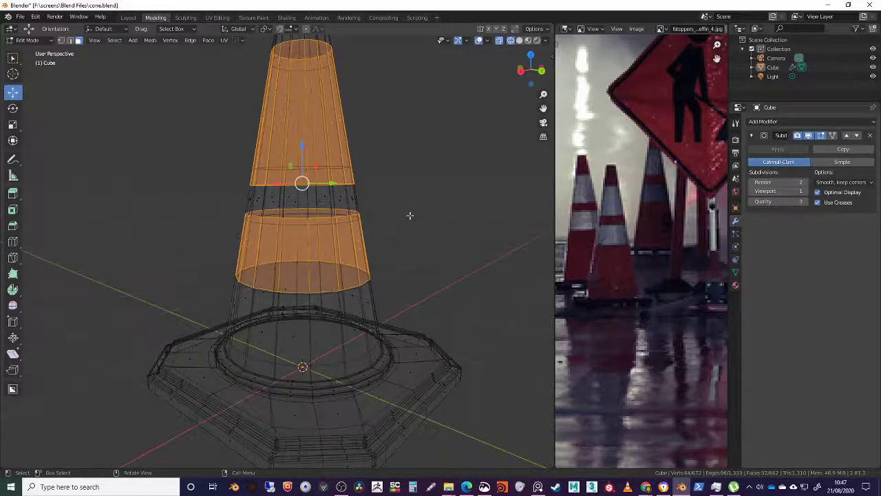
key("e")
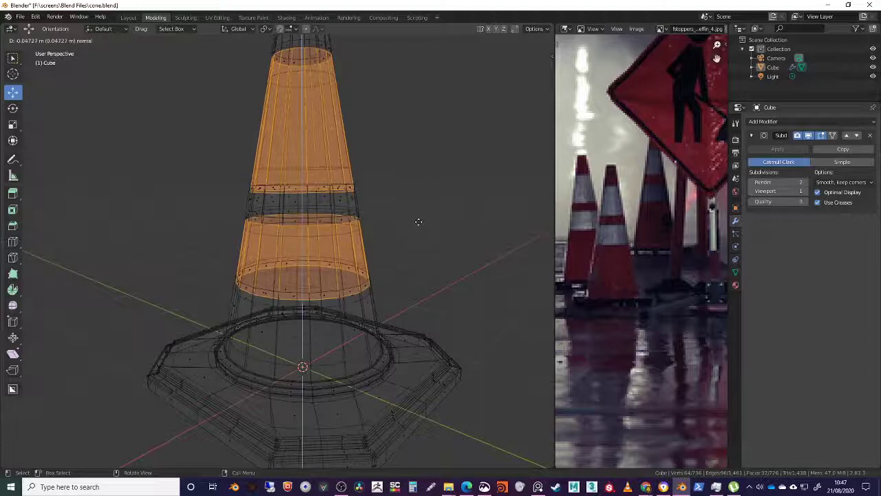
left_click(418, 221)
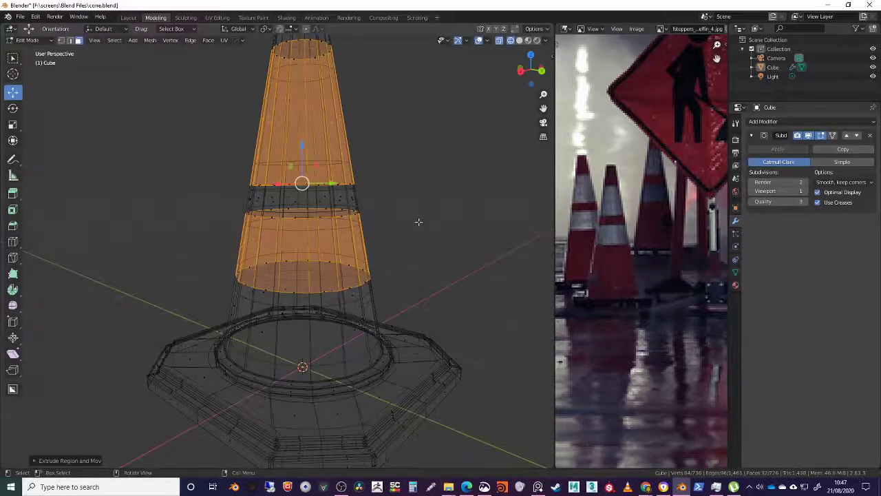
right_click(419, 221)
key("ctrl+z")
Extrude the two selected bands along their normals with an offset of 0.001 m and deselect everything.
middle_click_drag(427, 178, 237, 294)
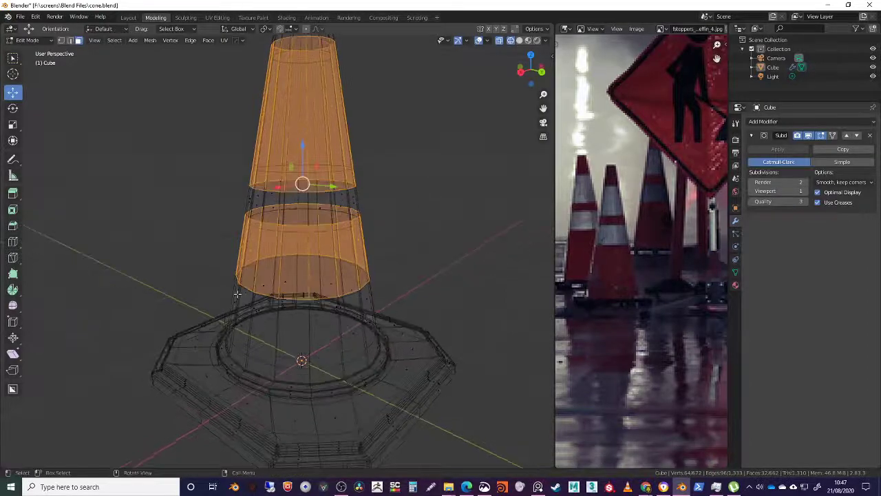
left_click_drag(19, 195, 43, 214)
left_click_drag(301, 131, 300, 131)
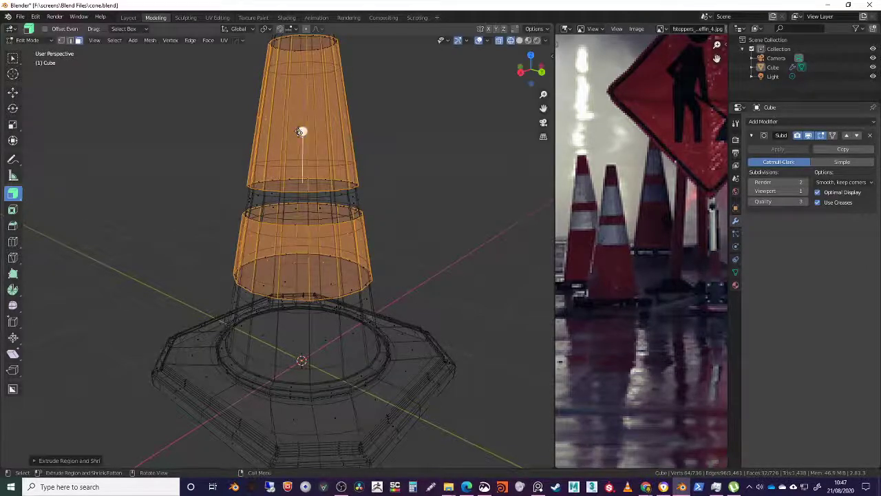
left_click(47, 460)
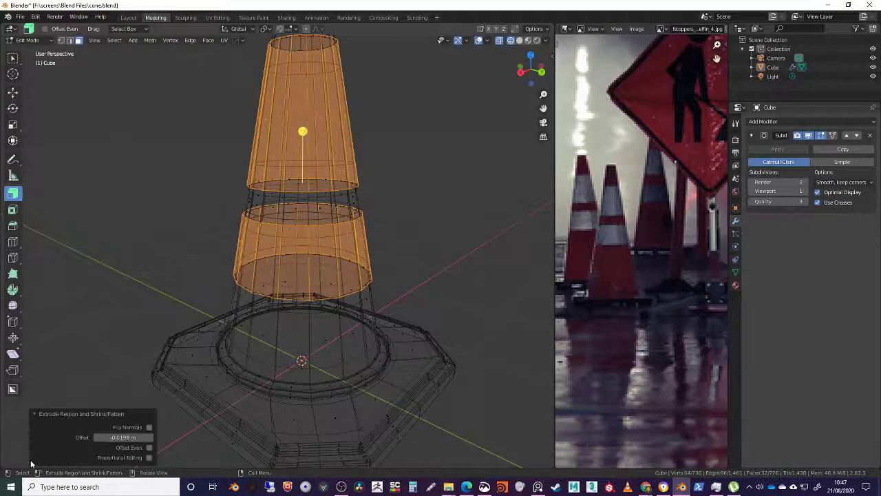
left_click(114, 437)
key("BackSpace")
type("0.001")
key("Return")
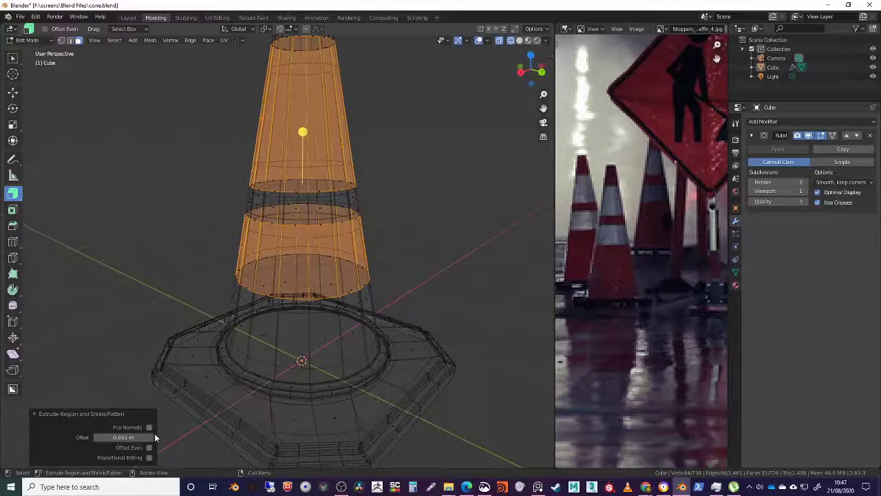
key("alt+a")
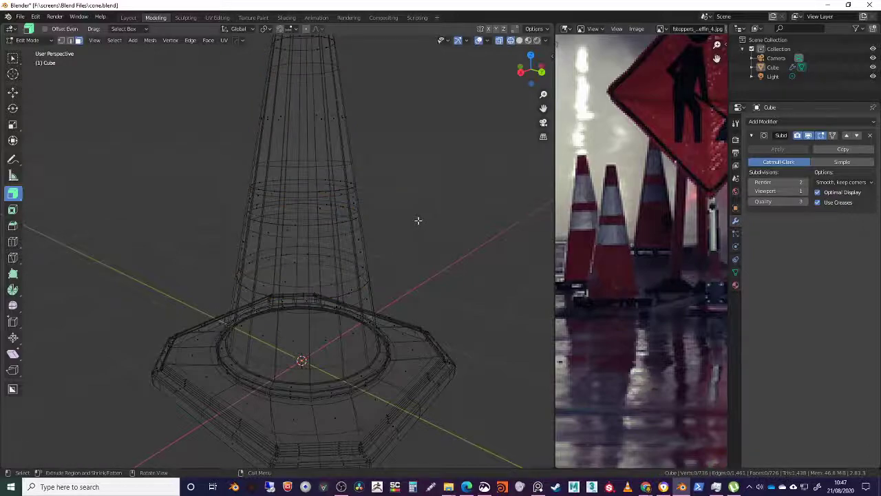
middle_click_drag(414, 217, 407, 213)
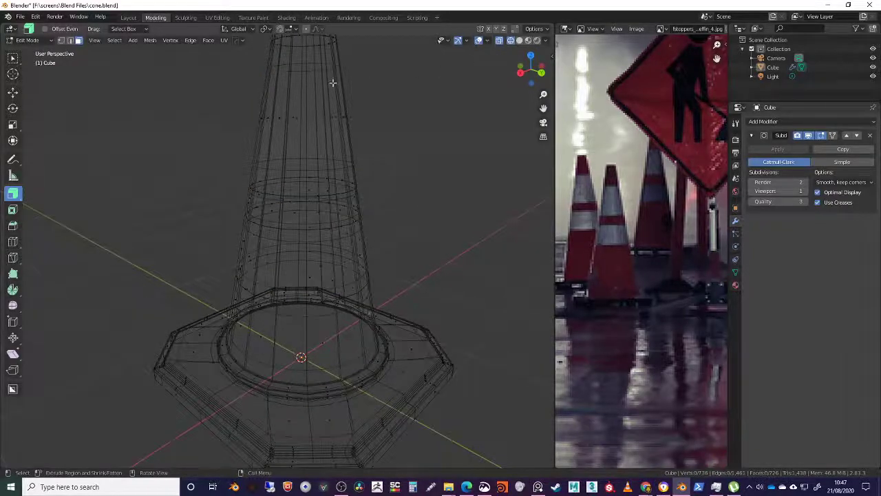
Check the extruded reflective bands on the shaded cone in the Shading workspace and save the file.
left_click(286, 18)
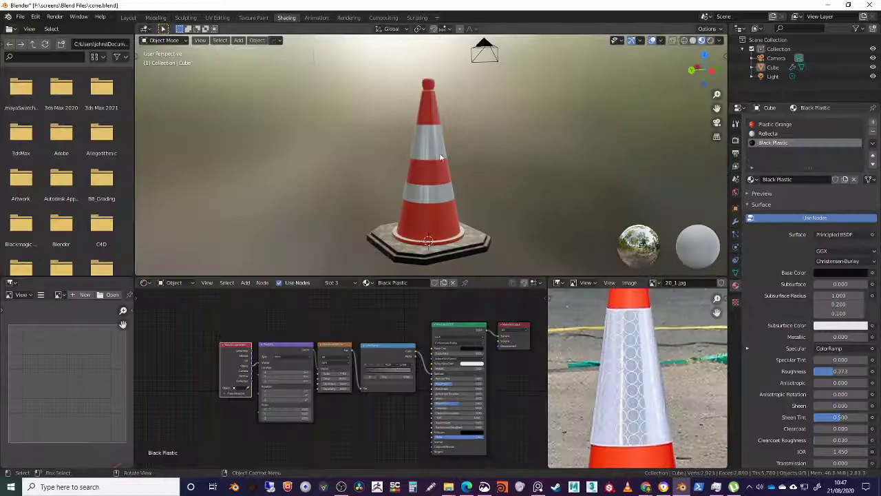
scroll(475, 144, "up", 8)
mouse_move(468, 128)
middle_mouse_down()
mouse_move(489, 119)
mouse_move(463, 163)
mouse_move(421, 108)
mouse_move(466, 112)
mouse_move(482, 143)
mouse_move(471, 130)
middle_mouse_up()
scroll(482, 138, "down", 10)
scroll(464, 157, "up", 5)
scroll(431, 132, "down", 6)
key("ctrl+s")
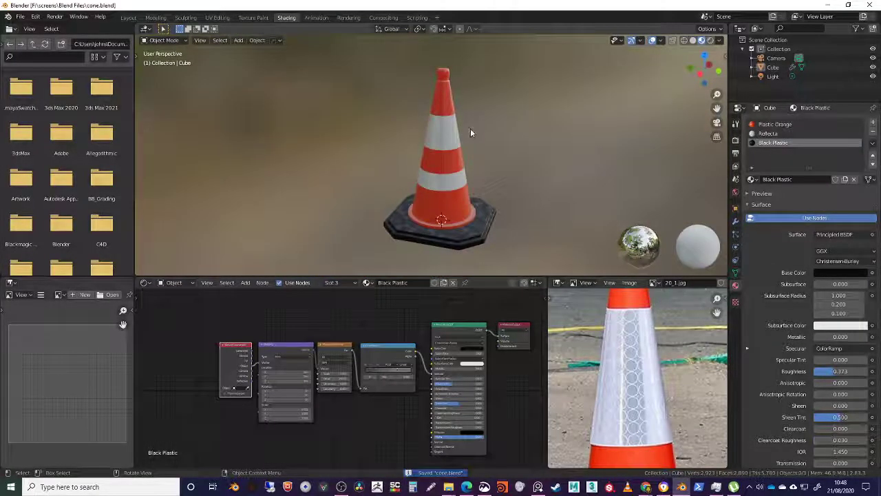